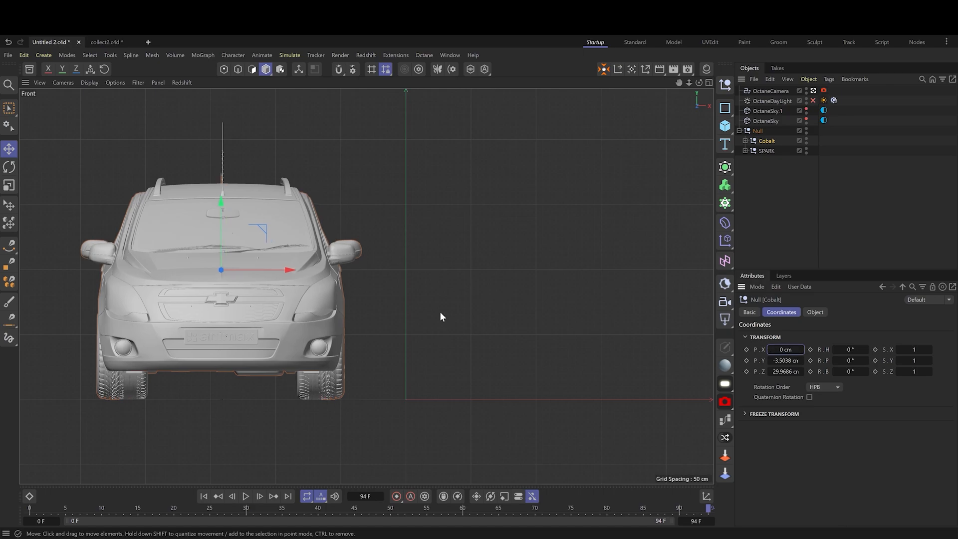
Switch to the perspective view and inspect the Cobalt car from an angle.
key(F3)
alt+middle_drag(439, 312, 478, 326)
scroll(197, 309, up, 6)
scroll(388, 303, down, 8)
scroll(388, 303, up, 4)
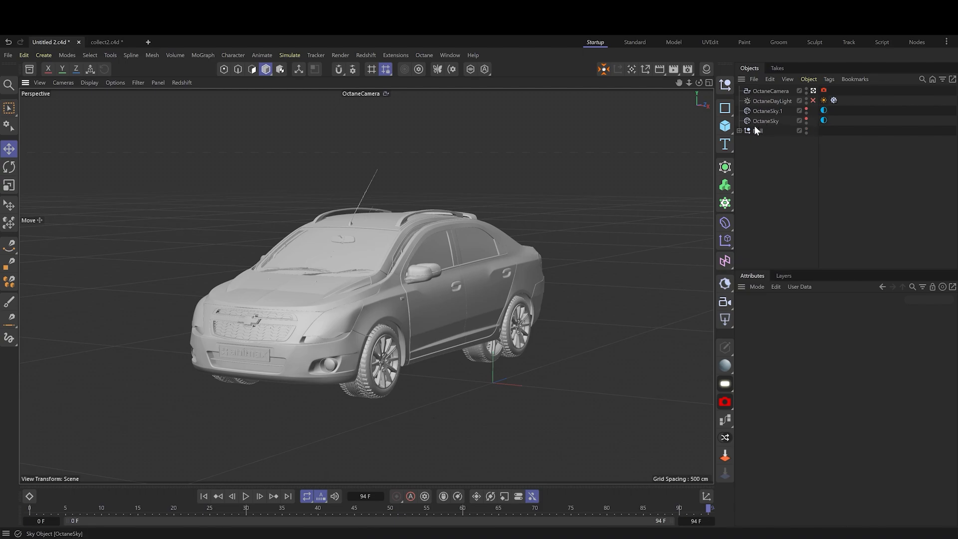
Hide the Cobalt group in viewport and renderer and view the SPARK car from the front.
click(739, 131)
click(757, 132)
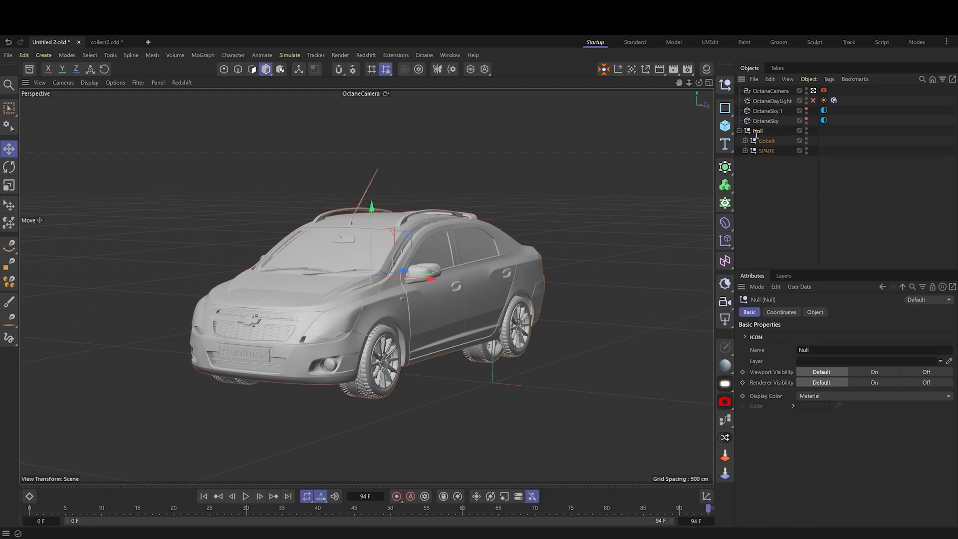
click(769, 157)
click(773, 145)
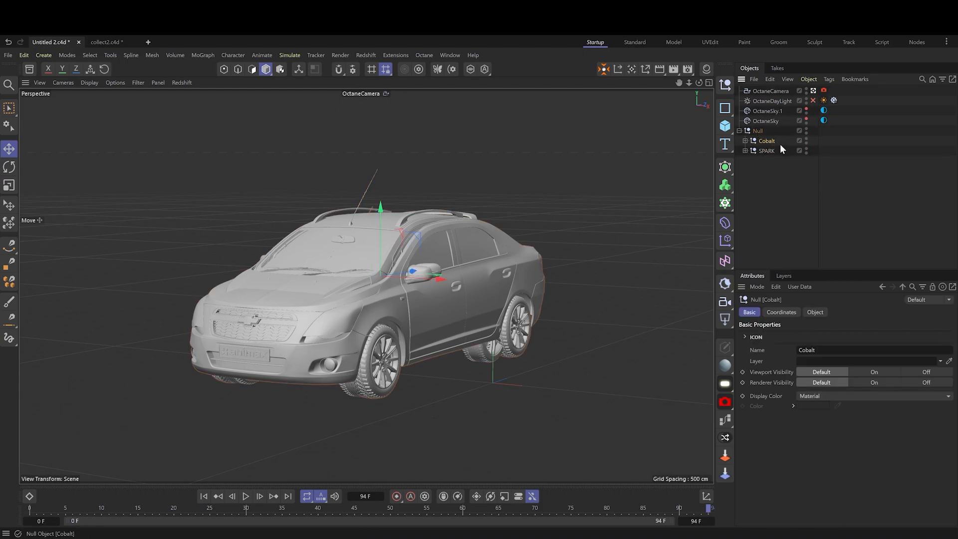
ctrl+click(807, 141)
mouse_move(455, 279)
alt+mouse_down()
mouse_move(507, 271)
mouse_move(393, 286)
mouse_move(439, 274)
alt+mouse_up()
alt+right_drag(439, 274, 459, 240)
alt+drag(459, 241, 502, 237)
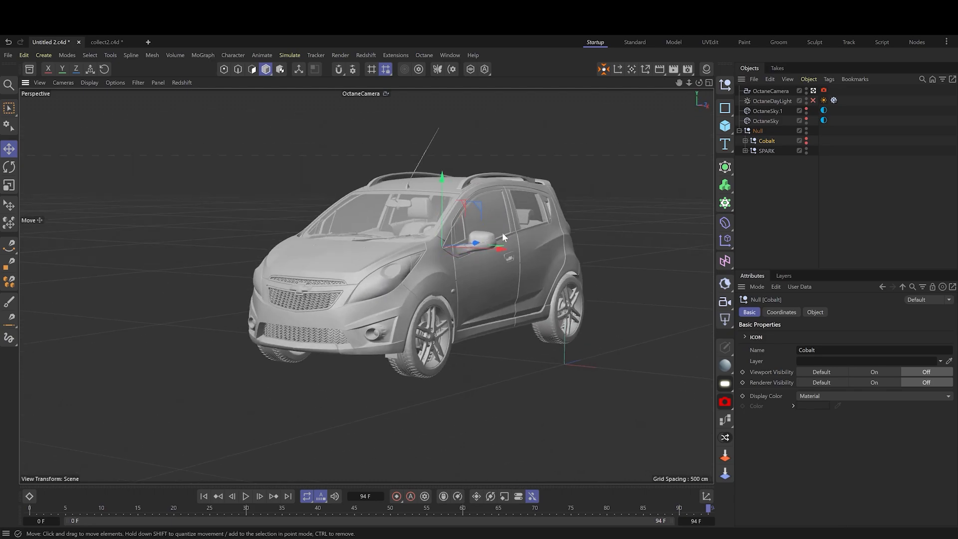
alt+middle_drag(503, 238, 468, 263)
alt+drag(468, 263, 455, 280)
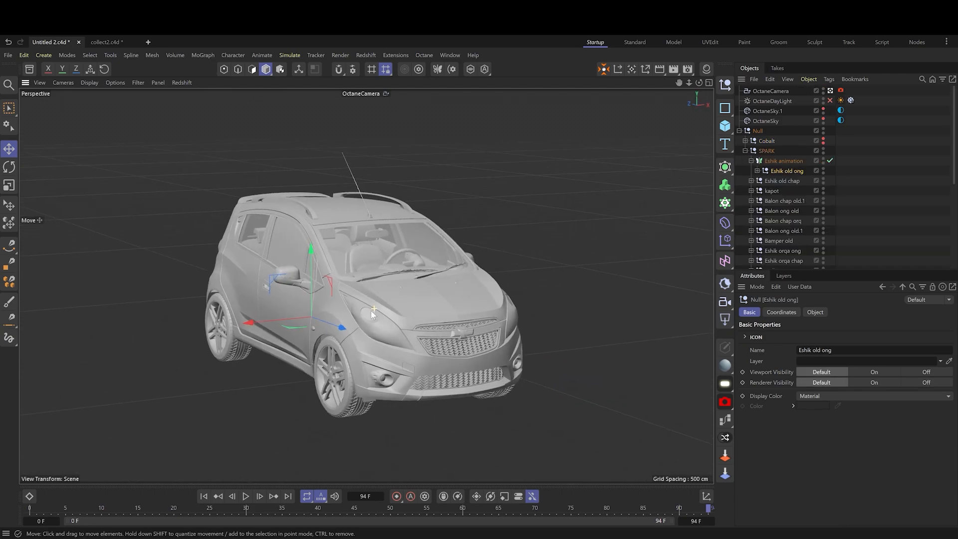
Try pulling the SPARK's front and rear side doors, Eshik old ong and Eshik orqa ong, away from the body.
alt+drag(370, 311, 288, 310)
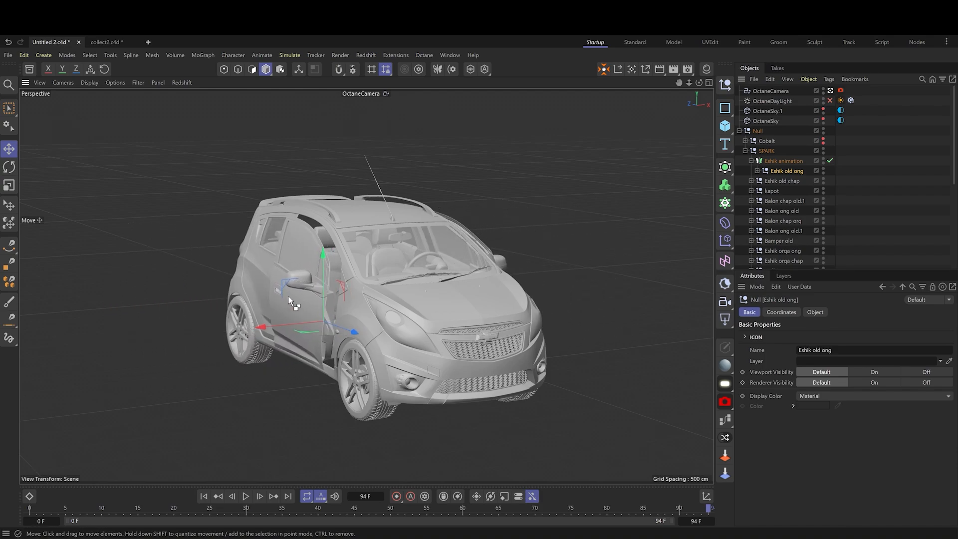
key(ctrl+z)
click(265, 265)
click(772, 251)
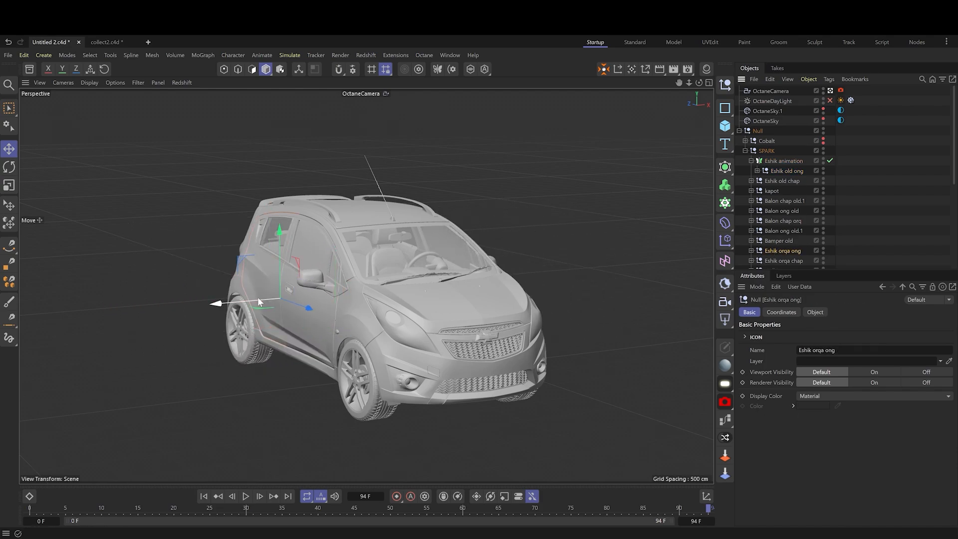
drag(214, 301, 145, 310)
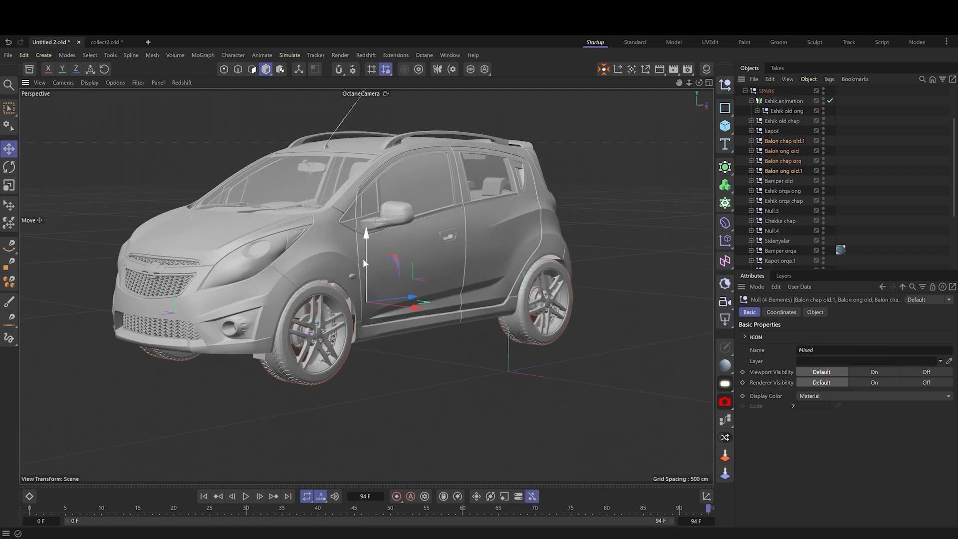
Try moving the SPARK's four wheel groups down out of their arches, and restore them.
drag(363, 258, 447, 385)
click(783, 161)
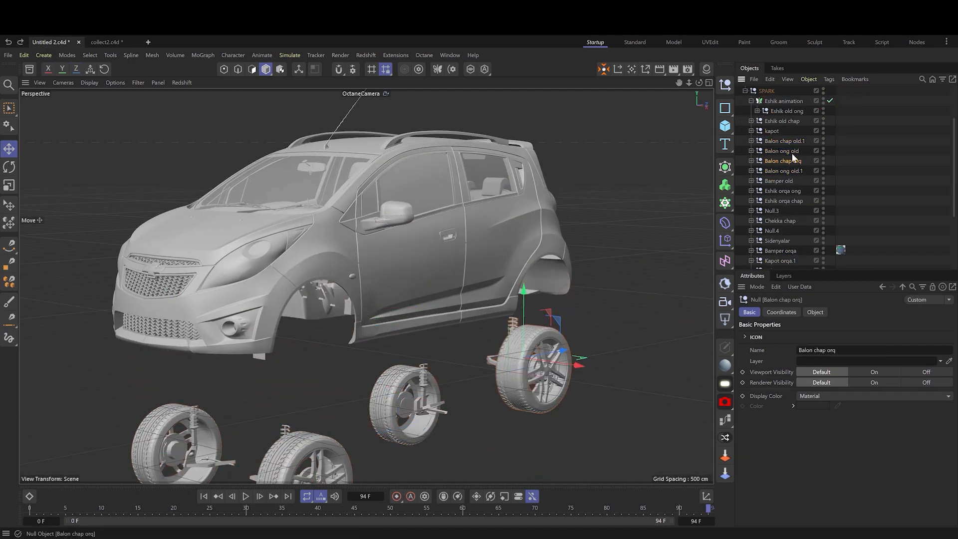
key(ctrl+z)
key(ctrl+z)
Try pulling the front bumper group Bamper old off the SPARK, and undo the moves.
click(215, 245)
click(779, 180)
drag(164, 243, 327, 120)
key(ctrl+z)
click(314, 225)
key(ctrl+z)
Try swinging one of the SPARK's body parts with the Rotate tool, and undo it.
alt+drag(438, 226, 429, 210)
click(429, 209)
alt+drag(624, 259, 529, 299)
click(483, 301)
key(r)
drag(439, 259, 504, 100)
key(ctrl+z)
key(ctrl+z)
Try moving the rear bumper group Bamper orqa away from the SPARK, and restore it.
alt+drag(466, 358, 499, 349)
click(777, 144)
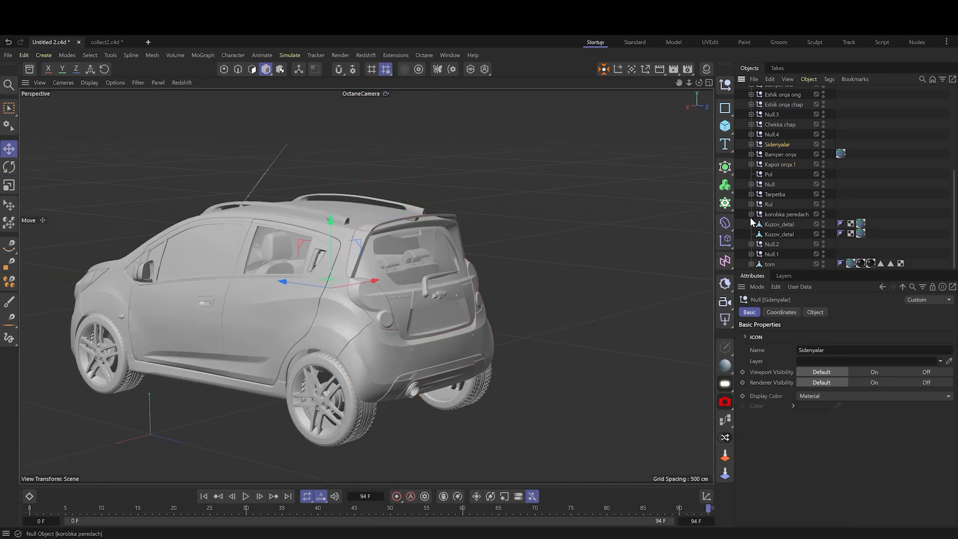
click(779, 154)
drag(384, 314, 447, 365)
key(ctrl+z)
Try moving the Cobalt's front door group Eshik oldi chap with its symmetry on and off, and undo the changes.
alt+drag(309, 349, 457, 328)
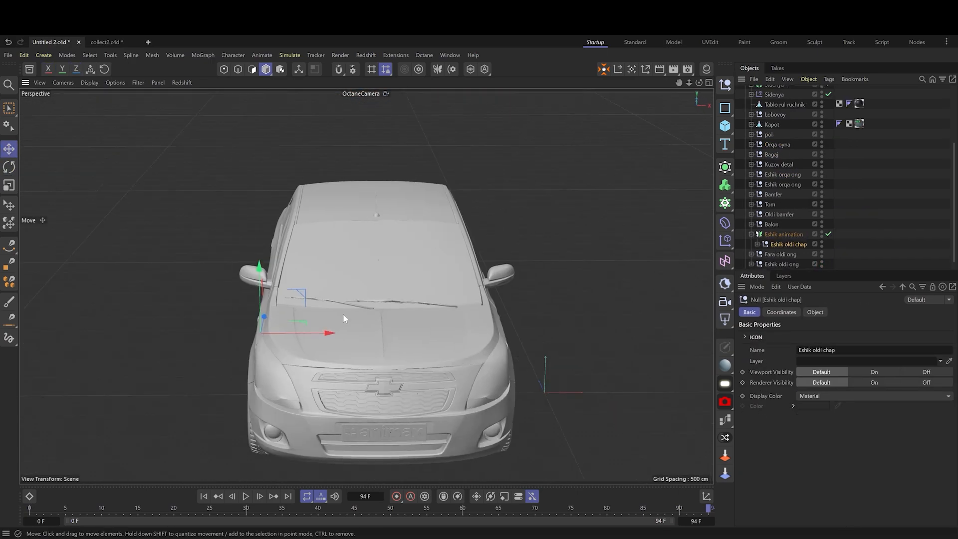
drag(327, 332, 185, 333)
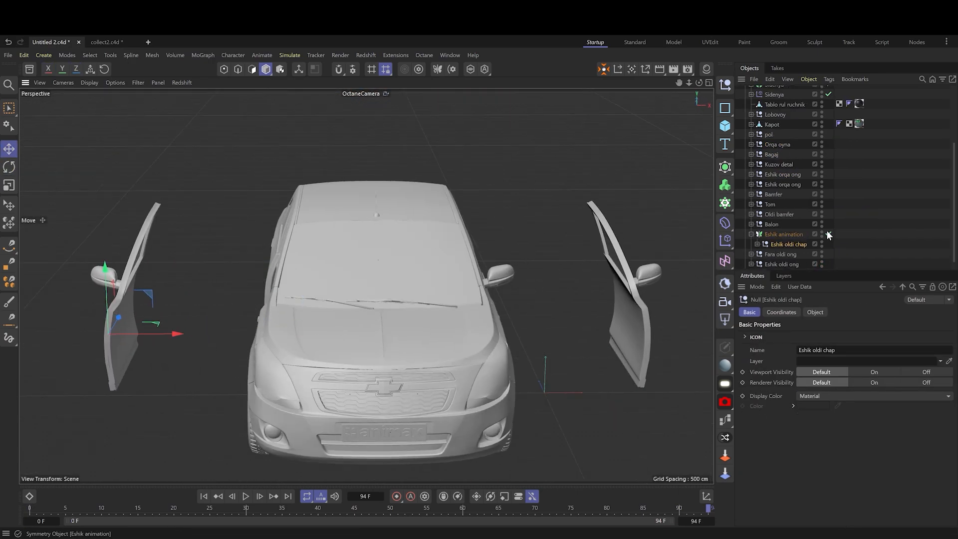
alt+drag(349, 319, 474, 300)
click(828, 234)
drag(252, 333, 326, 324)
key(ctrl+z)
key(ctrl+z)
key(ctrl+z)
key(ctrl+z)
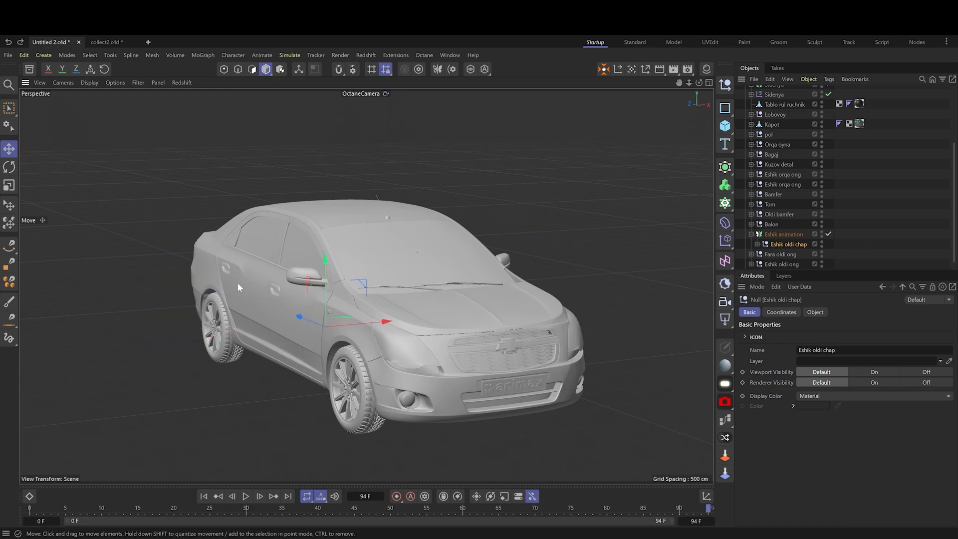
Try pulling the rear bumper group Bamfer away from the Cobalt body, and undo the move.
alt+drag(237, 282, 209, 299)
click(775, 195)
alt+drag(549, 299, 349, 299)
drag(530, 346, 559, 344)
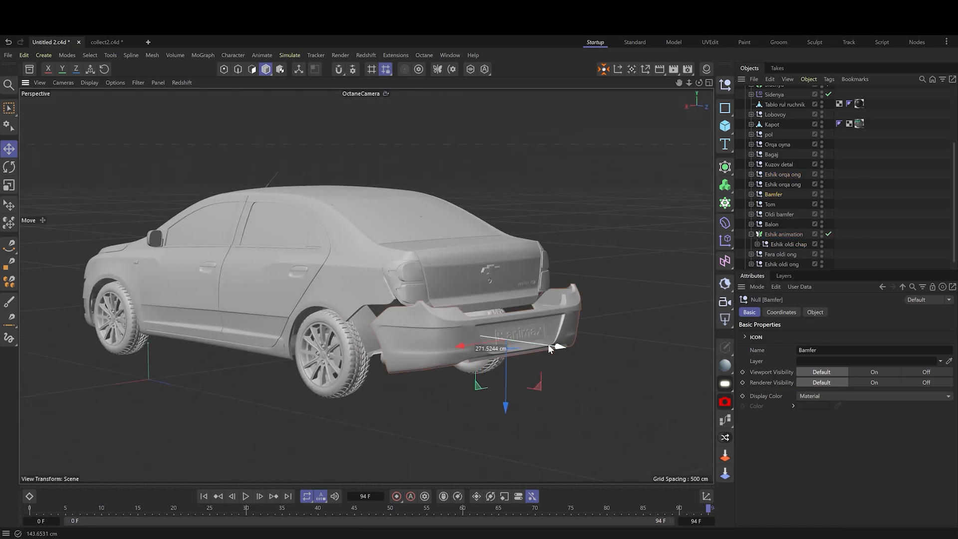
key(ctrl+z)
Toggle the visibility of the Cobalt's Bagaj group to check which part it covers.
click(772, 154)
alt+click(821, 154)
alt+click(822, 153)
alt+drag(399, 299, 449, 299)
alt+middle_drag(324, 364, 428, 367)
Try lowering the Cobalt's Balon wheel group, undo the move and toggle the group's visibility.
click(772, 224)
drag(345, 294, 345, 400)
key(ctrl+z)
alt+click(821, 224)
alt+click(821, 224)
Try moving the SPARK's combined side door object Eshik old chap away from the body, and put it back.
mouse_move(366, 286)
alt+mouse_down()
mouse_move(414, 274)
mouse_move(369, 292)
alt+mouse_up()
click(369, 292)
click(779, 154)
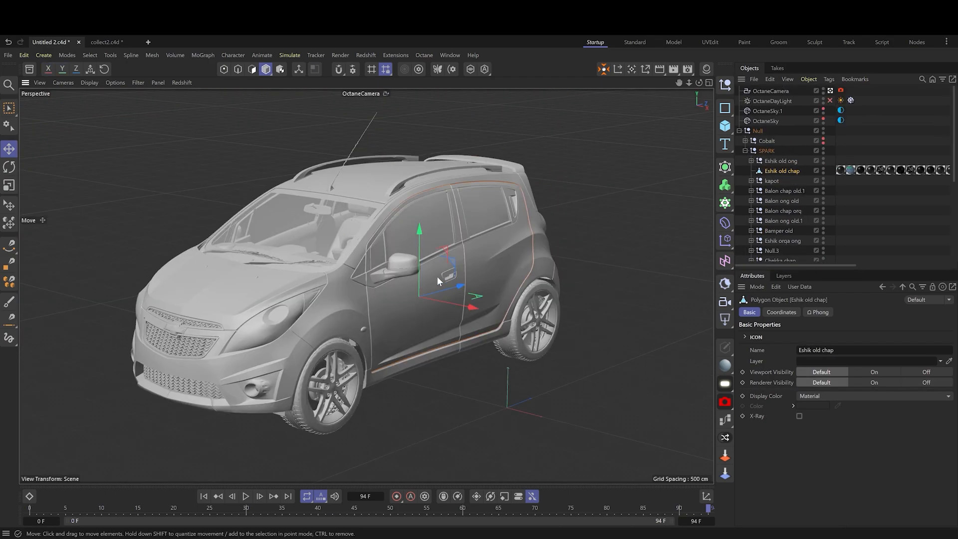
alt+drag(437, 277, 620, 334)
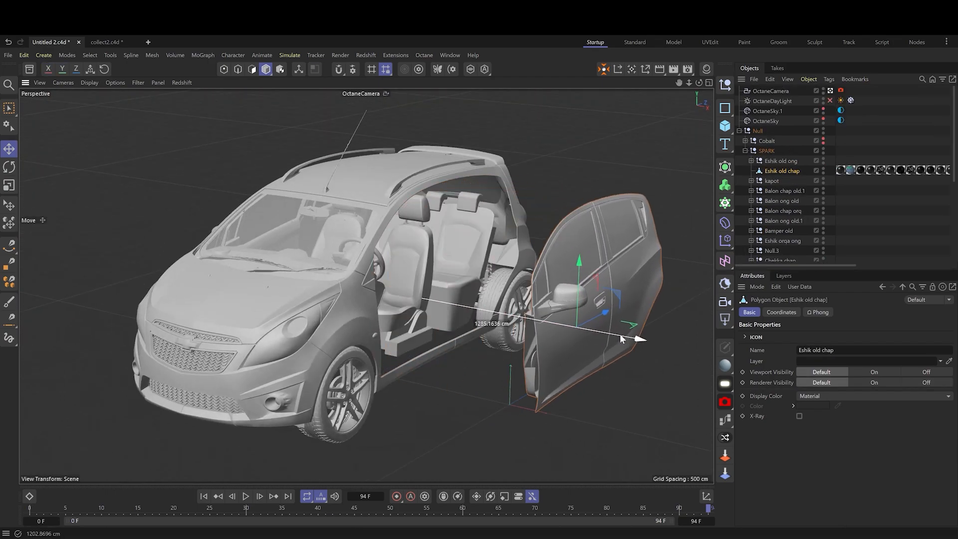
key(ctrl+z)
alt+drag(469, 328, 439, 304)
drag(499, 250, 472, 199)
key(ctrl+z)
key(ctrl+z)
alt+drag(367, 165, 416, 245)
click(416, 245)
Enter polygon mode on Eshik old chap and select the front door's window glass with Fill Selection.
alt+drag(392, 313, 385, 269)
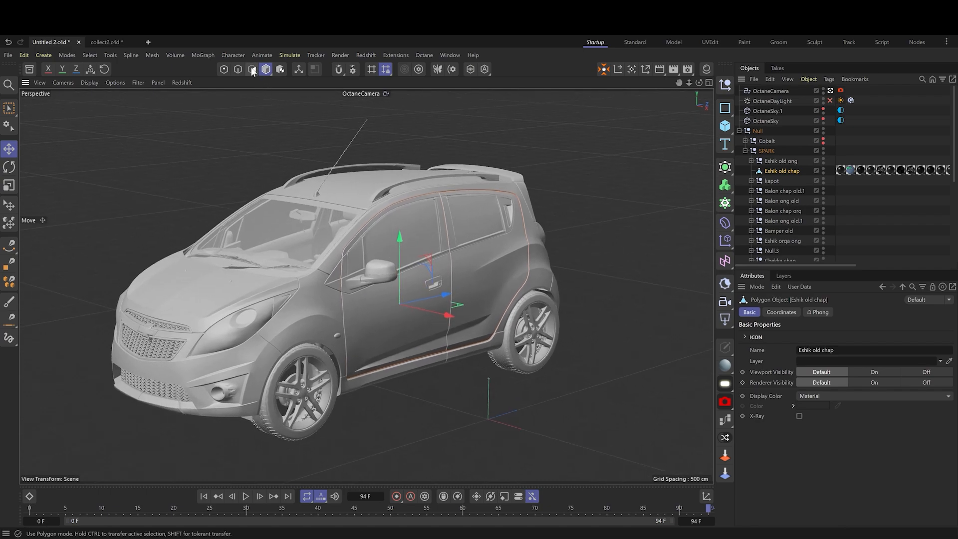
click(266, 70)
click(252, 70)
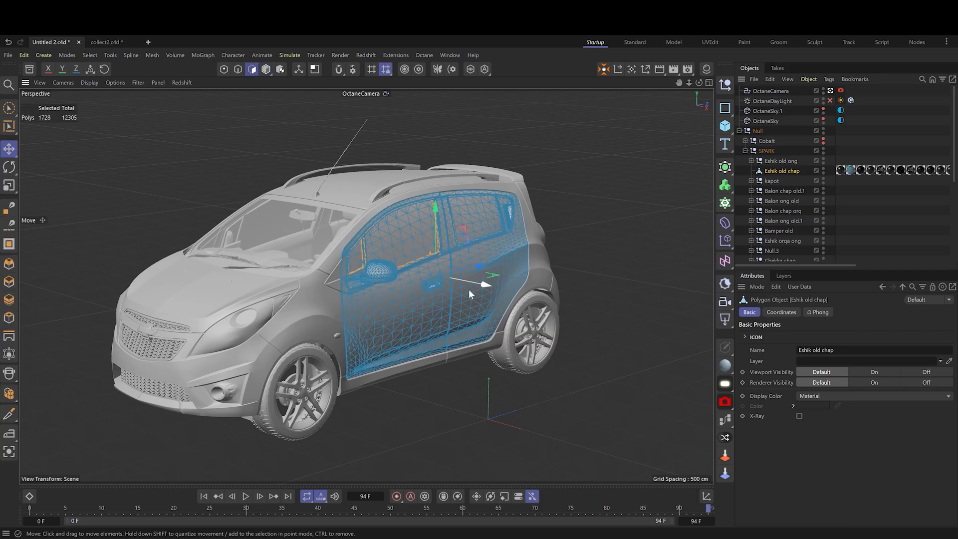
scroll(481, 241, up, 2)
alt+drag(471, 271, 382, 305)
key(u)
key(f)
click(383, 308)
scroll(491, 166, up, 2)
alt+drag(491, 167, 490, 199)
click(489, 198)
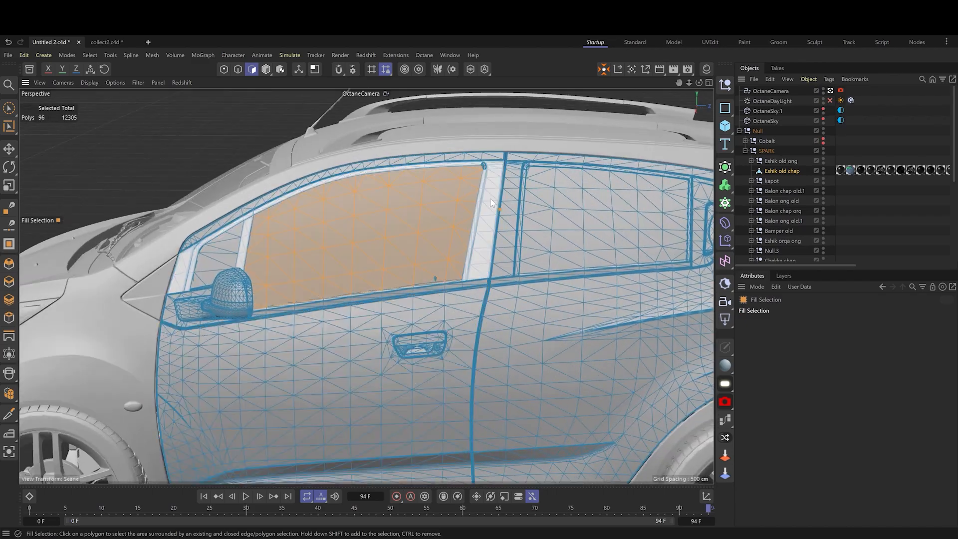
Add the front door's window frame, outer panel and mirror polygons to the fill selection.
shift+click(490, 199)
shift+click(235, 287)
alt+drag(442, 188, 439, 196)
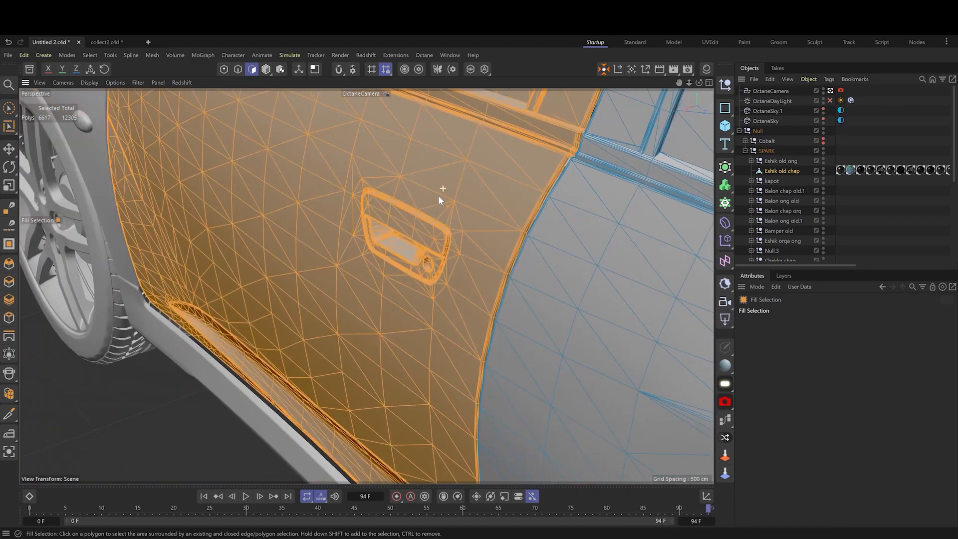
alt+middle_drag(438, 196, 346, 214)
shift+click(346, 214)
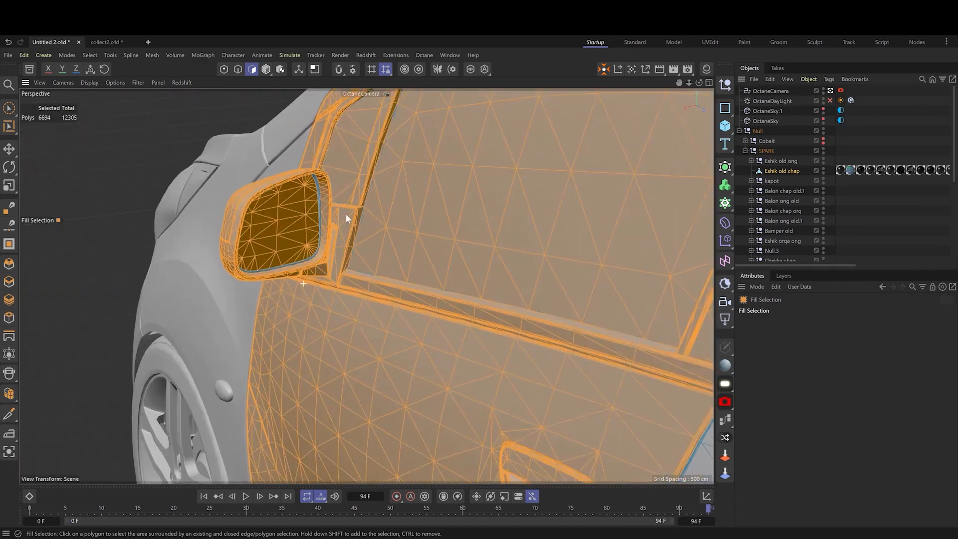
Bring the view inside the SPARK and set the OctaneCamera focal length to 36.
scroll(388, 305, down, 3)
key(e)
drag(388, 304, 120, 294)
alt+drag(370, 276, 184, 173)
scroll(185, 172, up, 3)
click(770, 91)
double_click(832, 361)
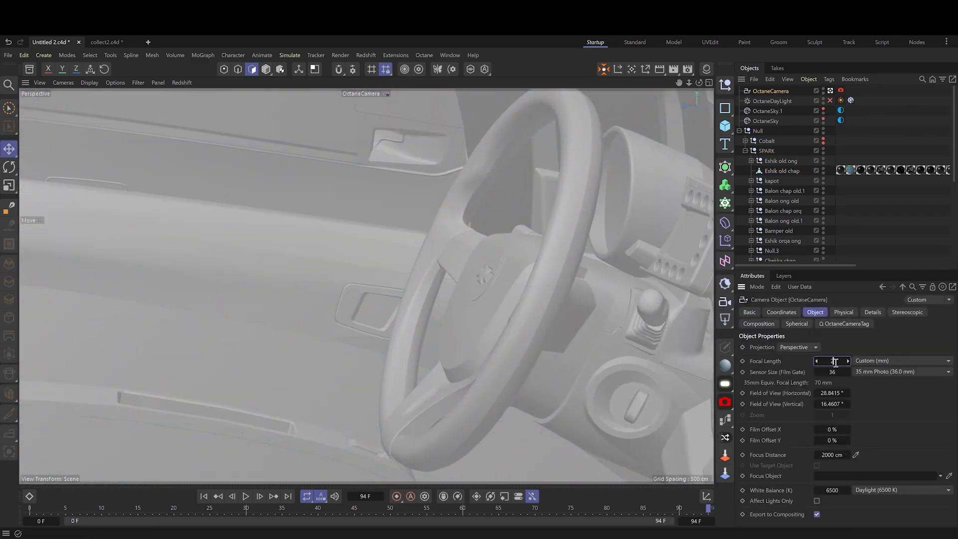
text(36)
key(Return)
Add the front door's interior trim polygons on Eshik old chap to the selection with Fill Selection.
click(781, 171)
click(770, 91)
click(781, 170)
key(u)
key(f)
mouse_move(366, 268)
shift+mouse_down()
mouse_move(439, 400)
mouse_move(517, 448)
shift+mouse_up()
shift+click(68, 302)
alt+middle_drag(654, 203, 366, 286)
alt+drag(367, 286, 400, 275)
shift+click(387, 325)
Isolate the door object and add the remaining front door polygons with Rectangle Selection, testing the selection with a move.
key(e)
scroll(387, 328, down, 3)
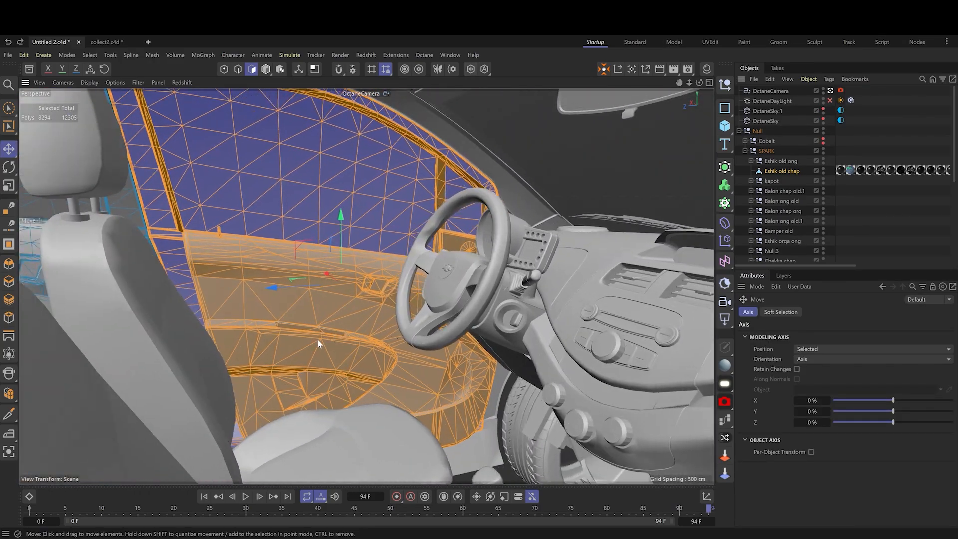
key(alt+s)
alt+drag(318, 340, 533, 285)
scroll(295, 284, down, 4)
key(ctrl+z)
key(0)
shift+drag(429, 170, 260, 374)
drag(287, 283, 454, 339)
key(ctrl+z)
Split the selected front door polygons into their own object, leaving only the rear door in Eshik old chap.
key(u)
key(p)
key(Return)
key(ctrl+z)
key(ctrl+z)
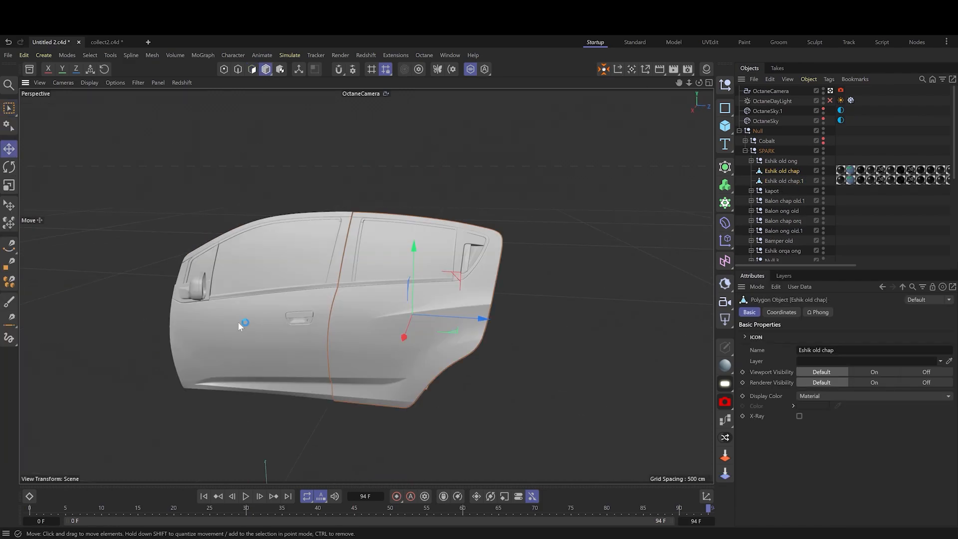
Show the whole car in the Right view and move the axis of Eshik old chap.1 to the door's front hinge edge.
key(alt+s)
key(r)
scroll(309, 271, up, 3)
mouse_move(320, 267)
alt+mouse_down()
mouse_move(264, 313)
mouse_move(252, 296)
mouse_move(316, 253)
alt+mouse_up()
key(e)
middle_click(316, 253)
middle_click(204, 358)
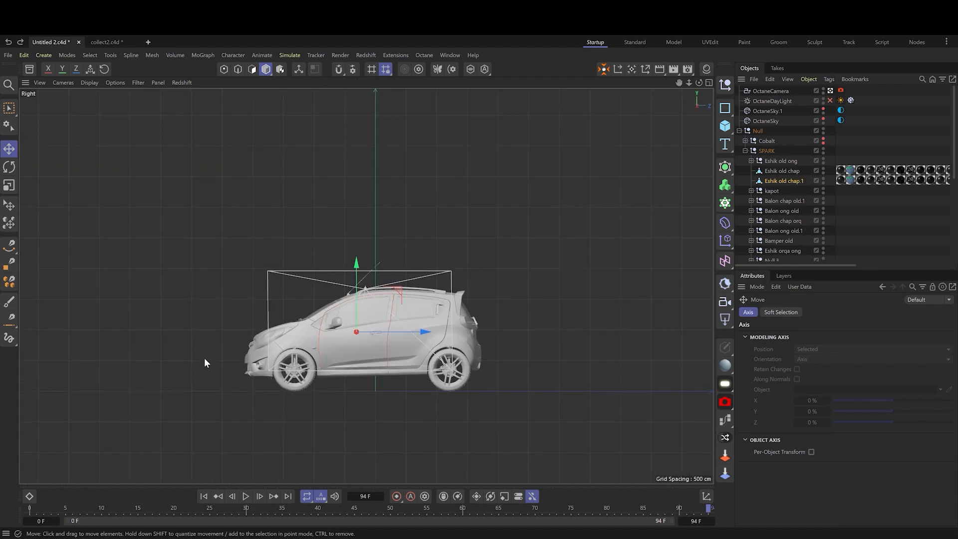
scroll(220, 334, up, 5)
click(298, 69)
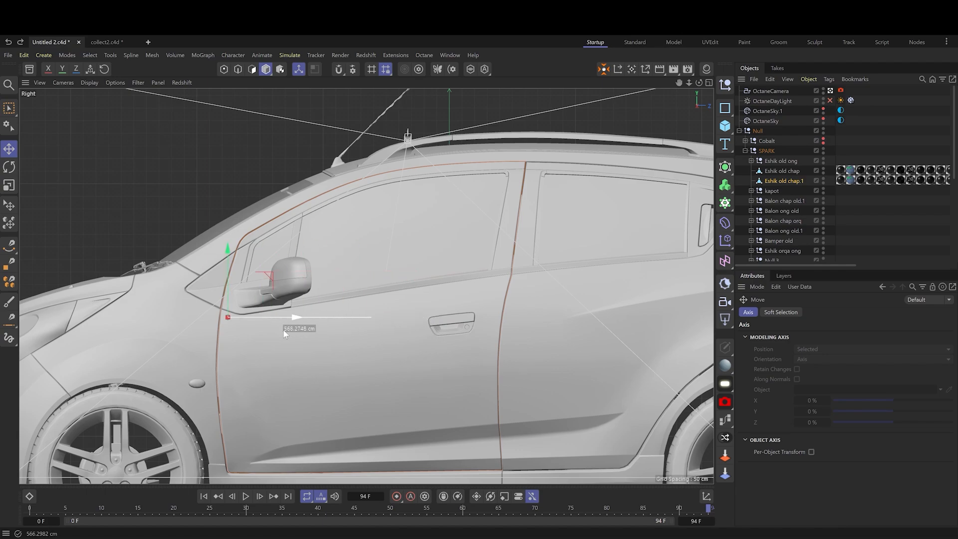
drag(277, 331, 276, 331)
drag(264, 277, 262, 318)
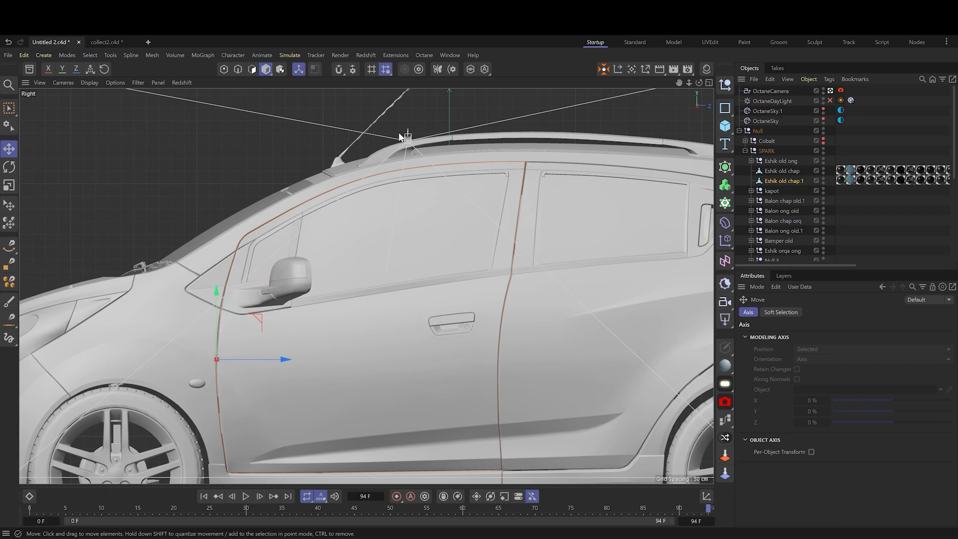
Check the front door's axis placement in the perspective view and rotate around the hinge axis with the Rotate tool.
click(470, 69)
middle_click(379, 300)
middle_click(203, 219)
alt+drag(349, 294, 150, 319)
click(470, 69)
scroll(342, 343, down, 5)
scroll(342, 343, up, 3)
key(r)
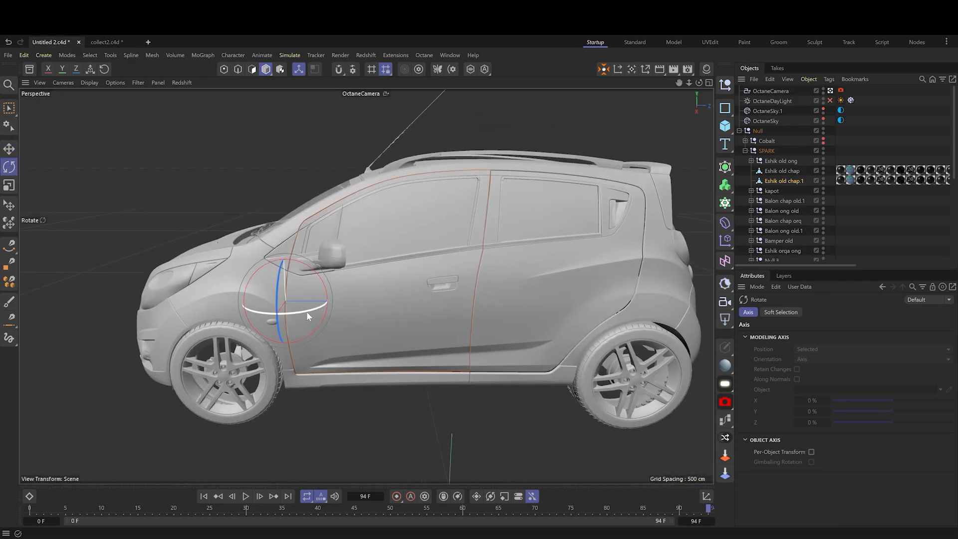
drag(309, 308, 320, 339)
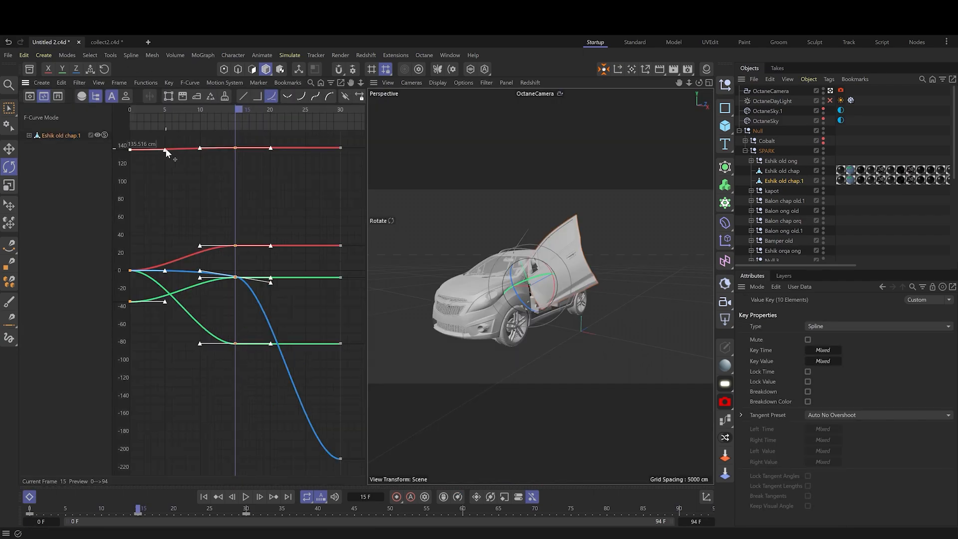
Lengthen the key tangents on the front door's F-curves for stronger easing and play the animation.
drag(166, 152, 211, 167)
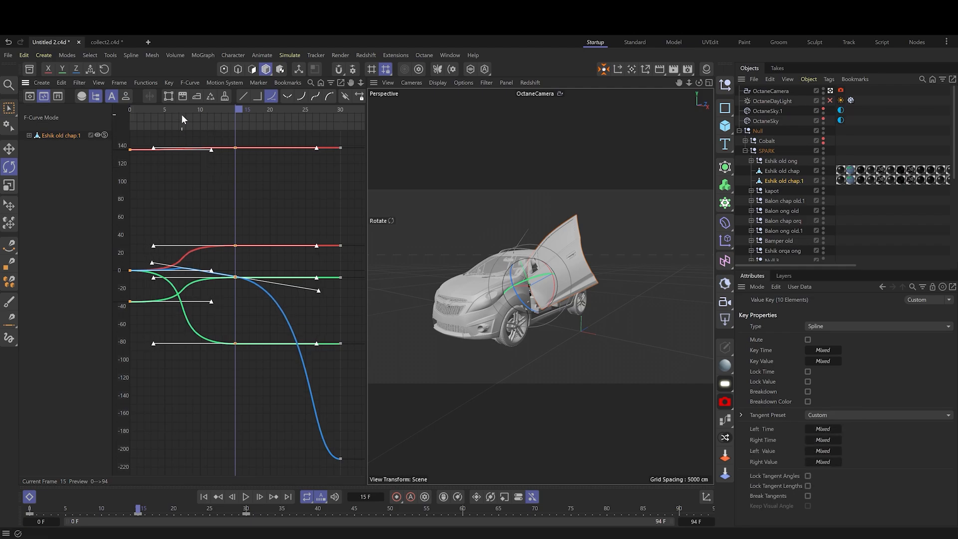
drag(182, 115, 92, 113)
key(F8)
key(F8)
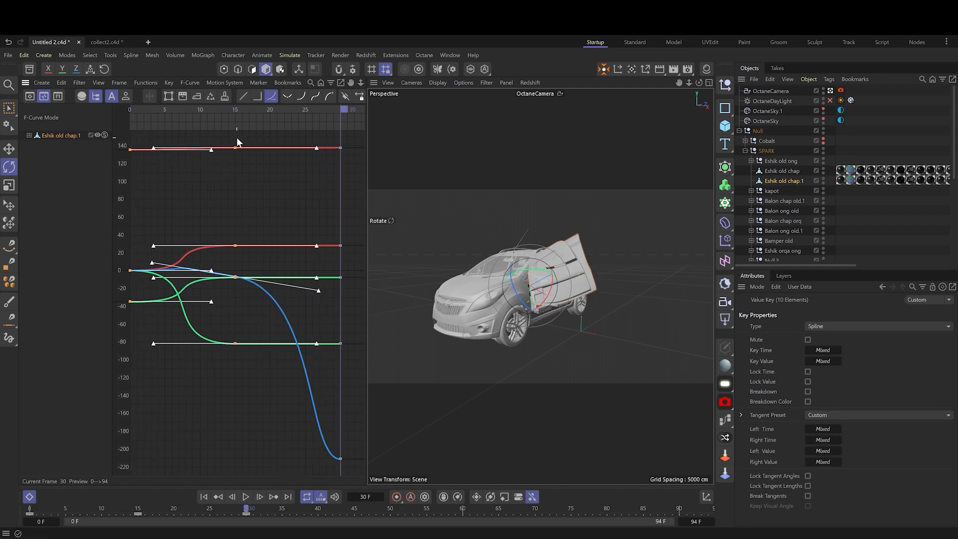
key(F8)
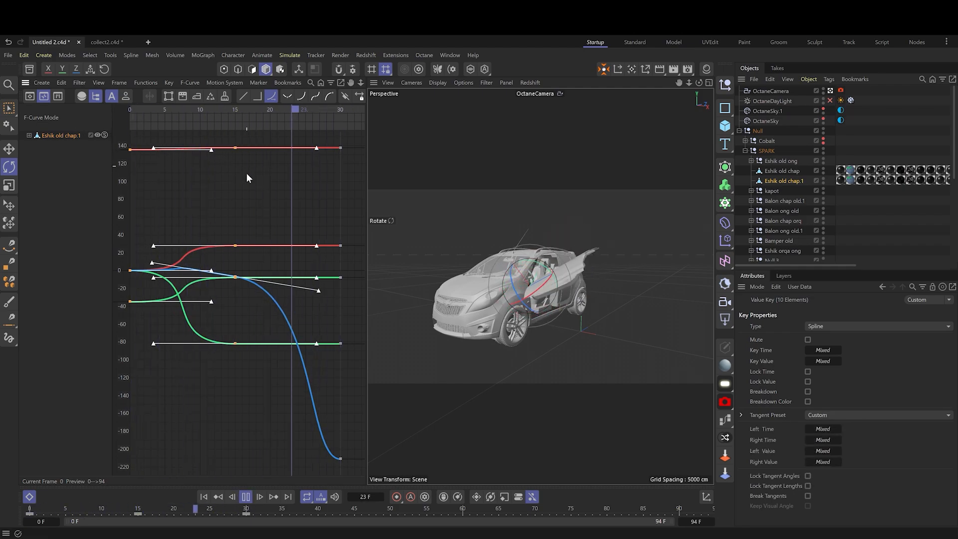
Fine-tune the key tangents on the front door's F-curves and play back the door motion.
drag(211, 302, 214, 312)
alt+right_drag(282, 216, 283, 239)
drag(343, 167, 265, 352)
click(198, 110)
key(F8)
drag(160, 144, 339, 364)
drag(180, 184, 189, 183)
click(561, 321)
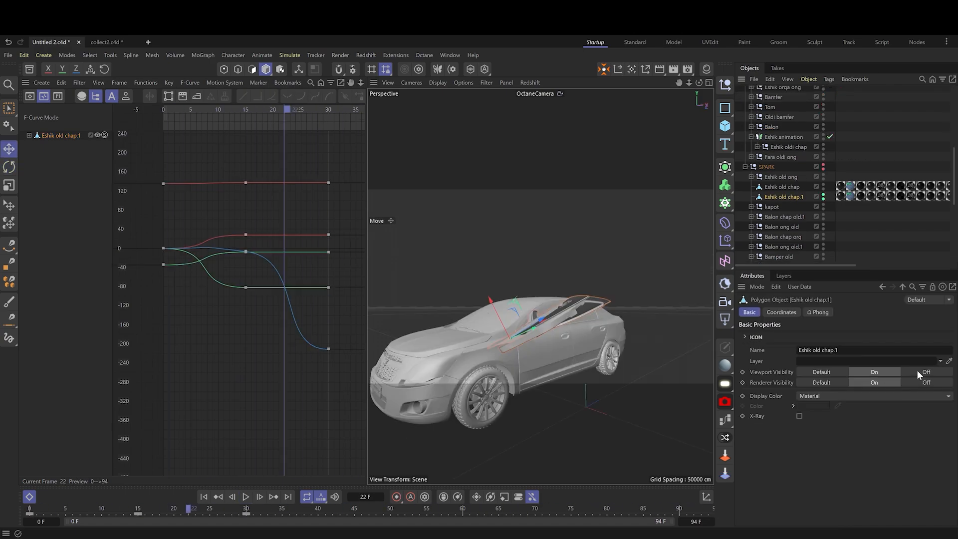
Set the viewport and renderer visibility of Eshik old chap.1 to On and keyframe it at frame 22.
click(831, 372)
click(818, 382)
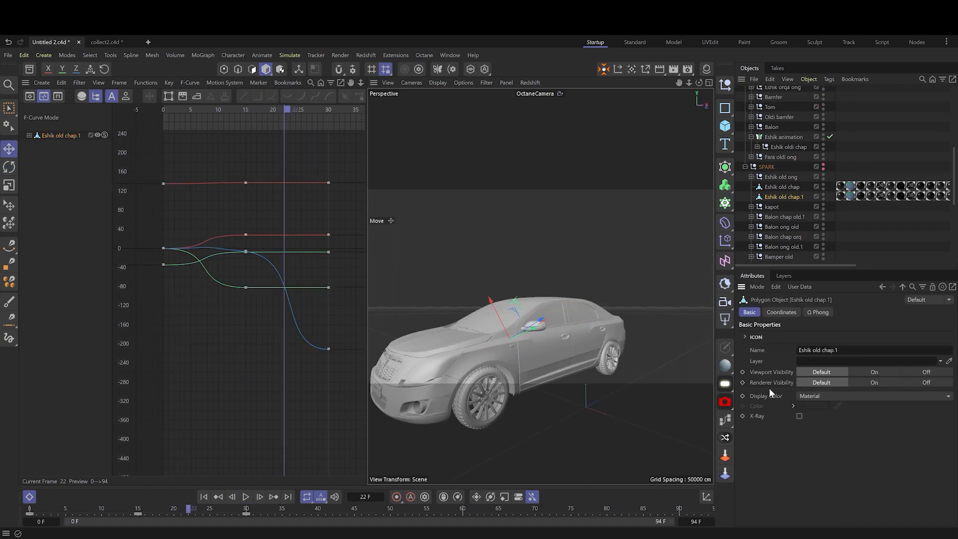
click(872, 372)
click(868, 383)
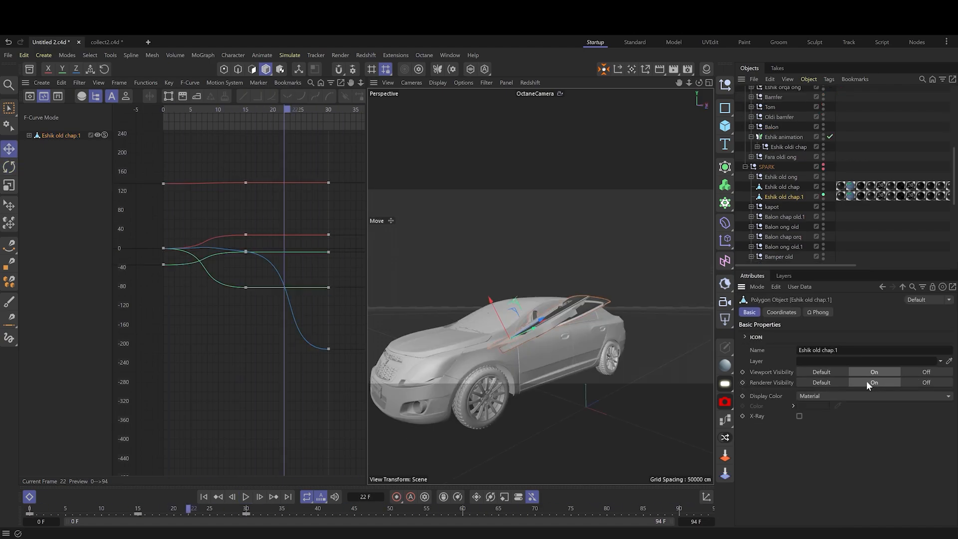
click(743, 371)
click(198, 513)
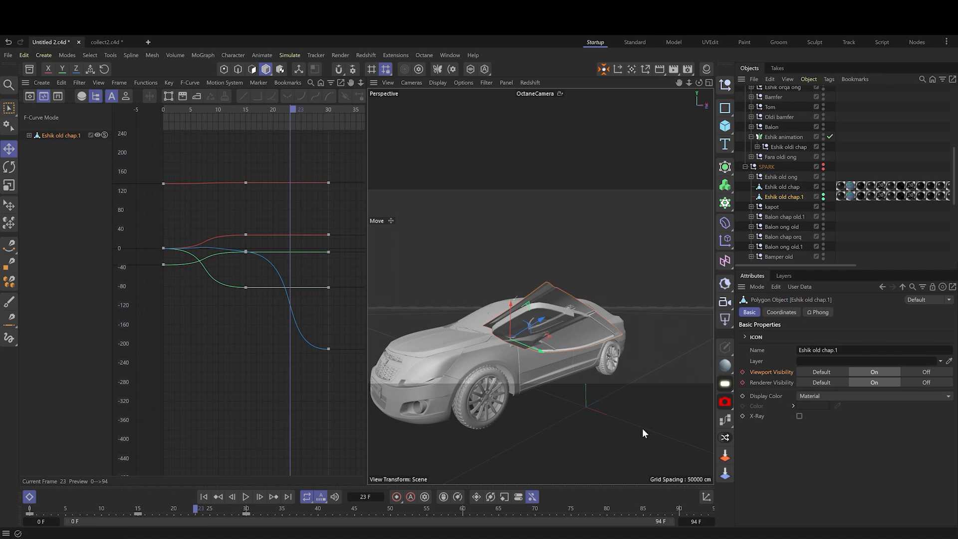
Set the viewport and renderer visibility of Eshik old chap.1 to Off at frame 23, keyframe it and scrub back.
click(926, 372)
click(925, 382)
drag(194, 510, 195, 511)
click(925, 372)
click(926, 382)
click(743, 372)
click(189, 510)
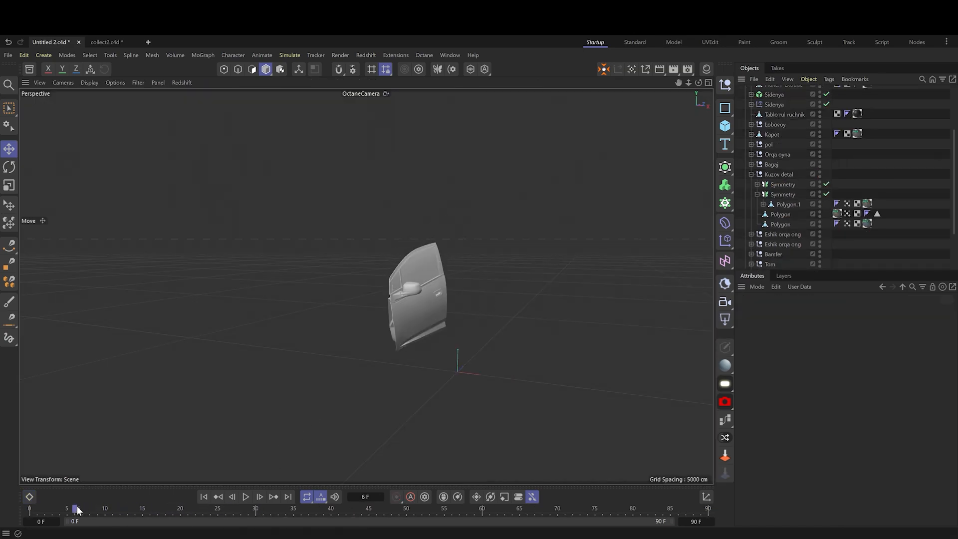
Scrub the doors' animation from frame 6 to 27 and unhide the Cobalt group.
drag(77, 509, 233, 509)
scroll(762, 145, up, 4)
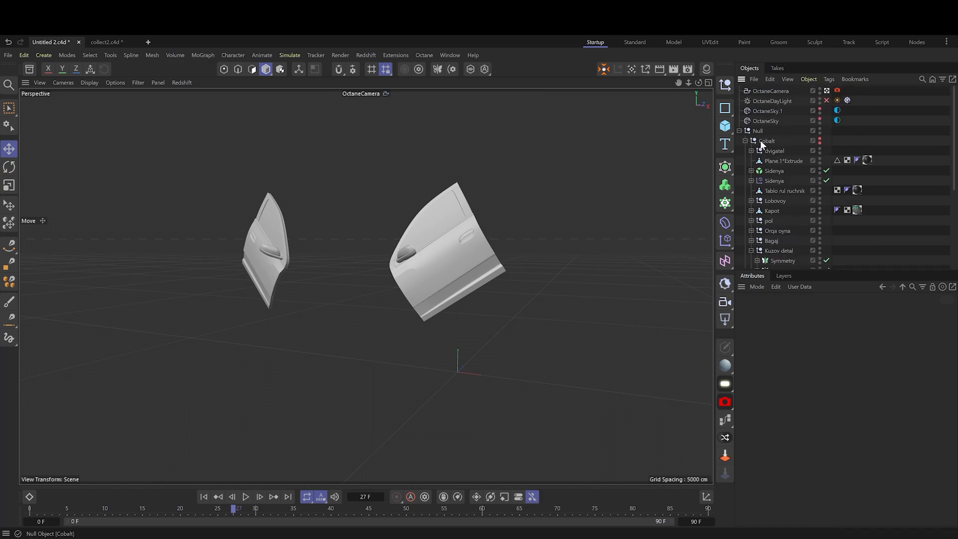
click(760, 141)
alt+click(820, 139)
Select the front bumper part of the Cobalt and scrub the timeline beyond frame 27 to review the animation.
scroll(439, 244, up, 3)
click(454, 253)
scroll(416, 319, down, 3)
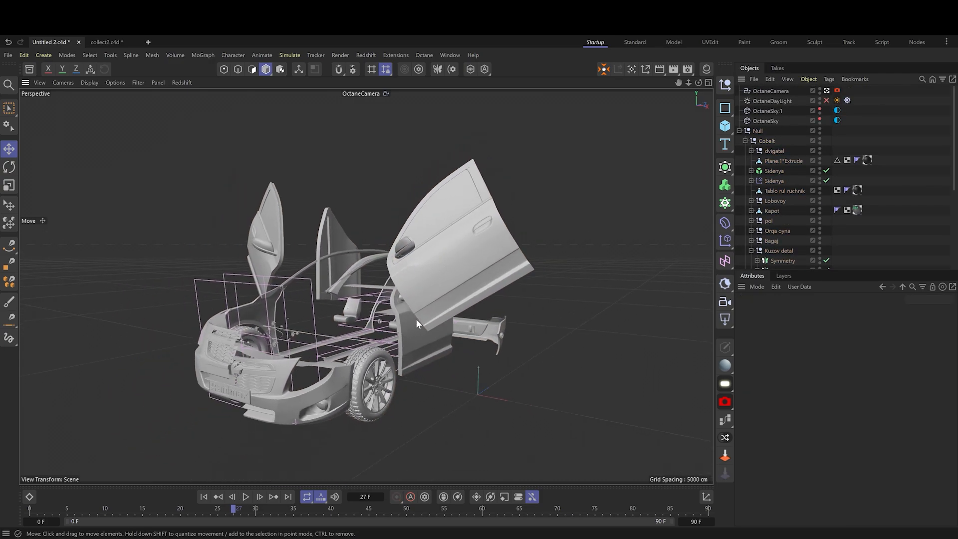
click(367, 414)
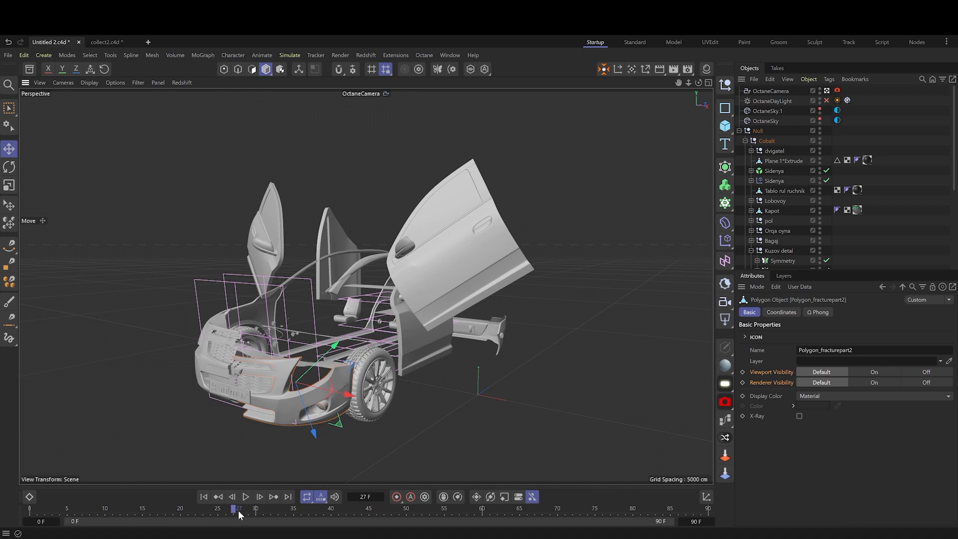
drag(238, 509, 553, 484)
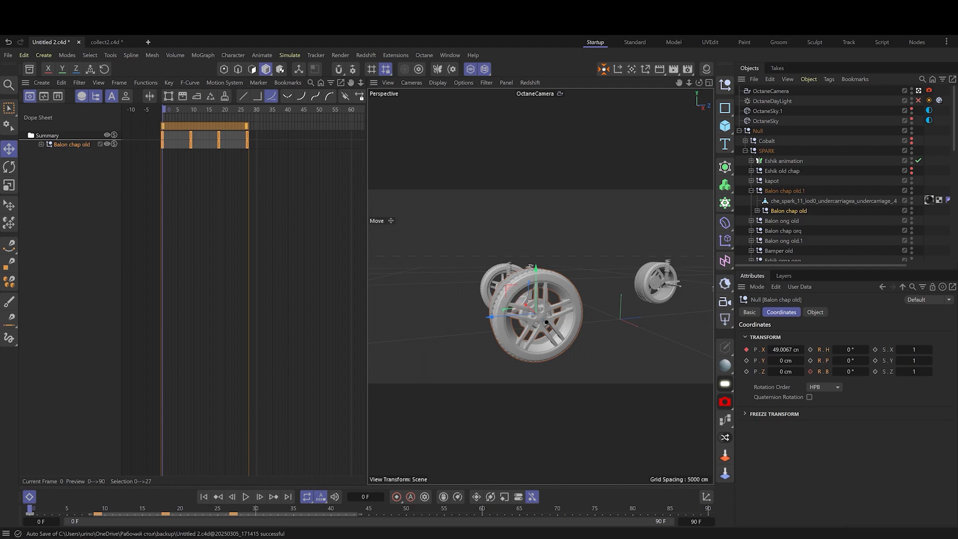
Show the Balon chap old wheel in the Right view and examine where its axis sits on the hub.
alt+drag(532, 306, 574, 318)
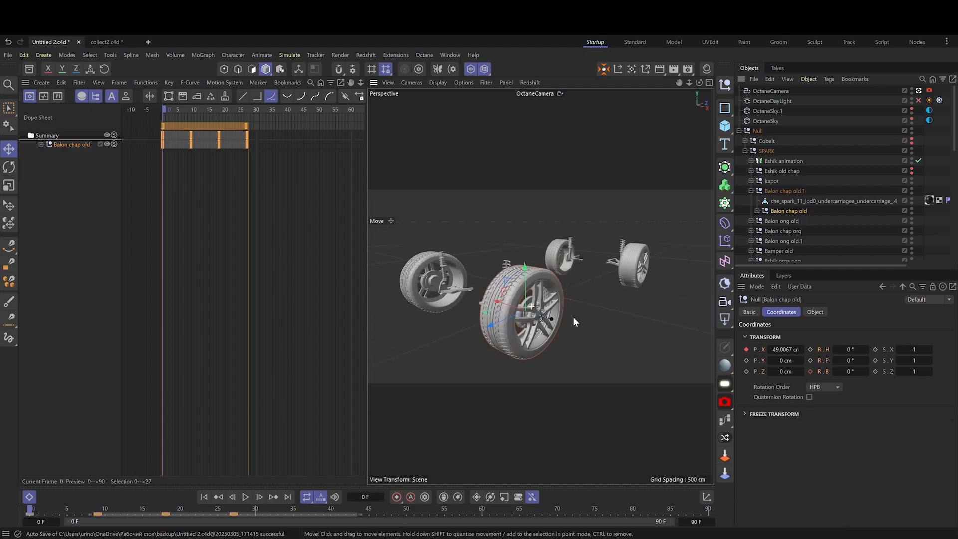
middle_click(574, 318)
middle_click(430, 416)
key(s)
scroll(534, 339, down, 4)
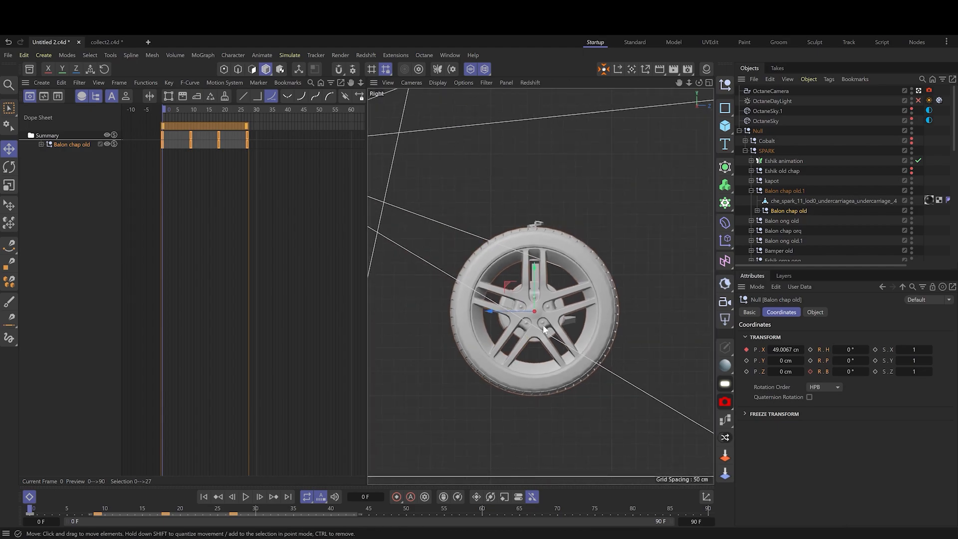
scroll(540, 308, up, 15)
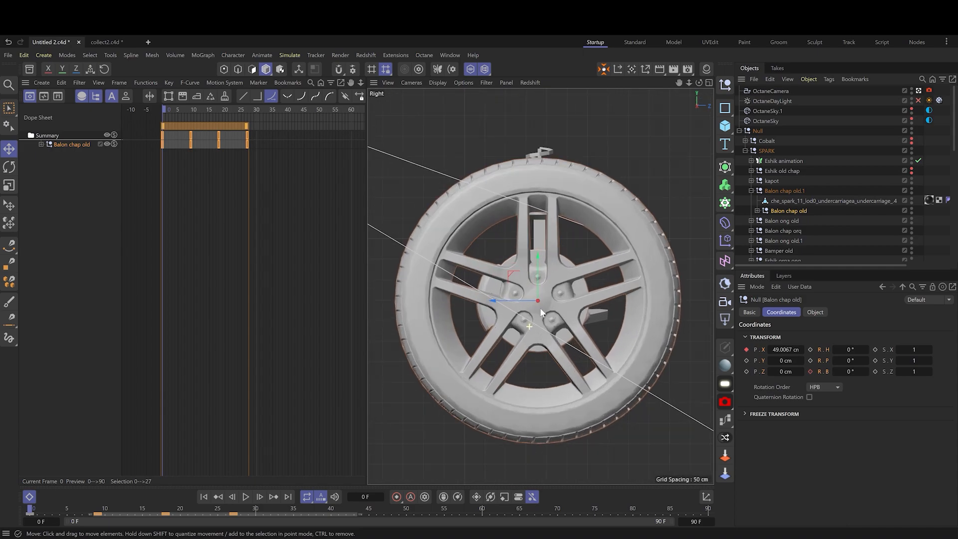
scroll(541, 300, down, 15)
scroll(547, 277, up, 1)
Move the Balon chap old axis above the tyre, enable snapping and bring the axis back to the wheel's hub centre.
key(l)
drag(547, 276, 515, 109)
alt+middle_drag(515, 108, 509, 180)
key(l)
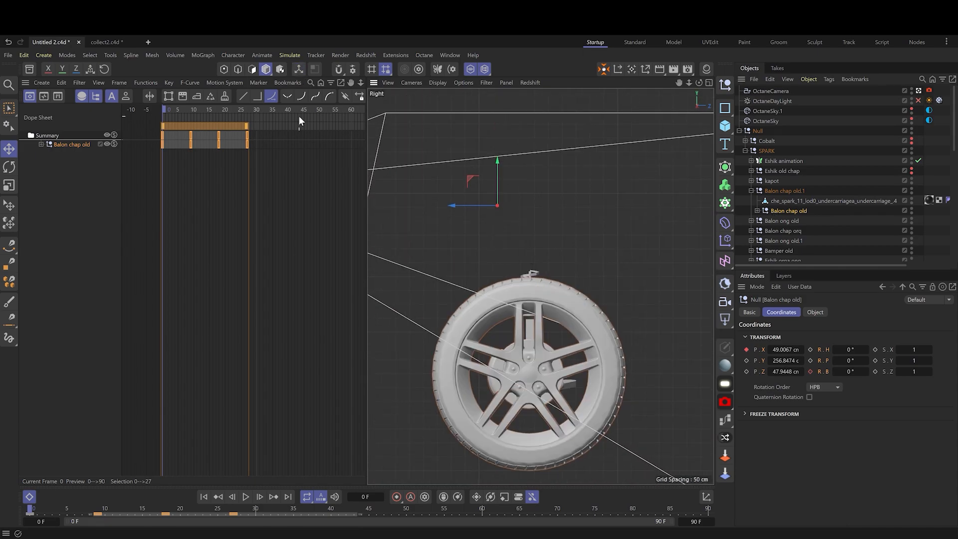
click(339, 69)
drag(474, 179, 536, 332)
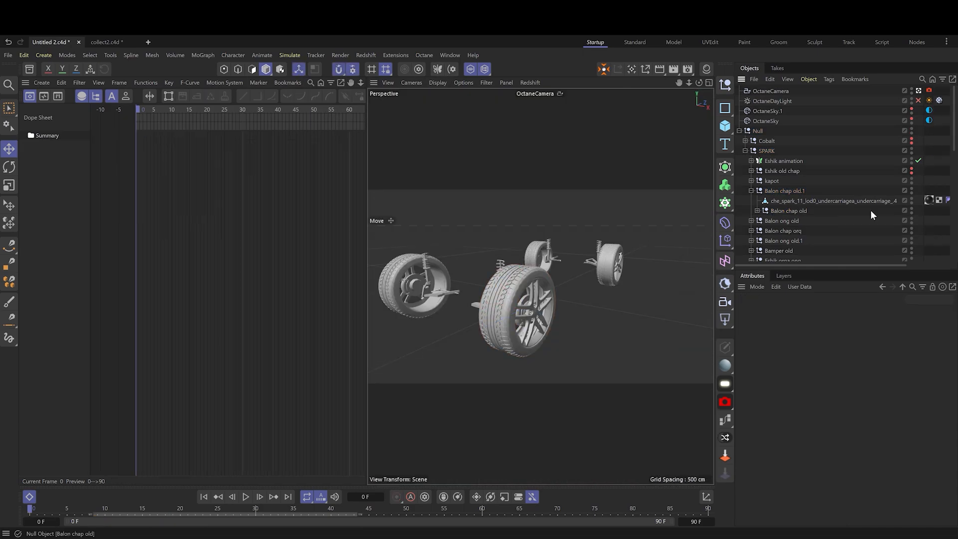
Examine the Position . X and Rotation . B F-curves of Balon chap old while scrubbing the timeline.
click(869, 211)
click(41, 144)
click(63, 154)
key(Tab)
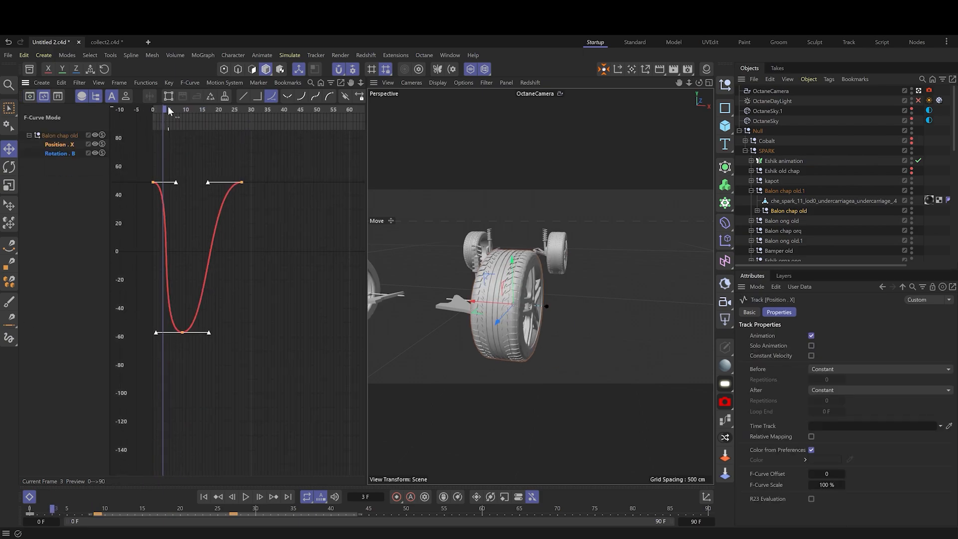
drag(167, 109, 290, 122)
click(60, 153)
drag(226, 121, 323, 166)
Review the keyframes of Balon chap old.1 in the Dope Sheet while scrubbing the wheel's motion.
click(781, 211)
click(780, 191)
click(29, 96)
drag(302, 113, 295, 148)
drag(308, 135, 359, 135)
drag(307, 123, 178, 124)
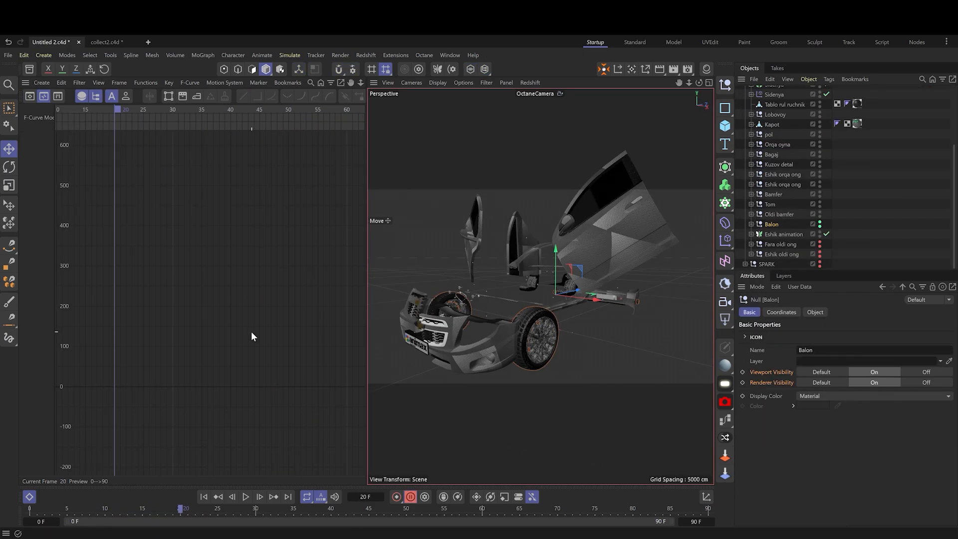
Go to frame 39, select the Fracture suspension parts and expand the Balon group and its Plain effector.
drag(180, 510, 323, 514)
scroll(558, 330, up, 5)
alt+drag(558, 331, 513, 291)
click(513, 290)
click(751, 224)
scroll(762, 226, down, 2)
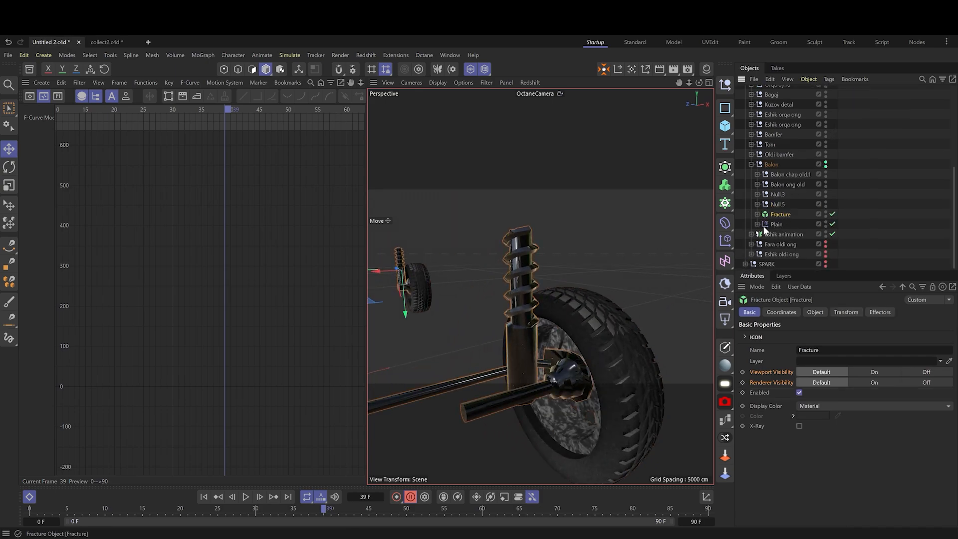
scroll(567, 284, down, 3)
click(757, 224)
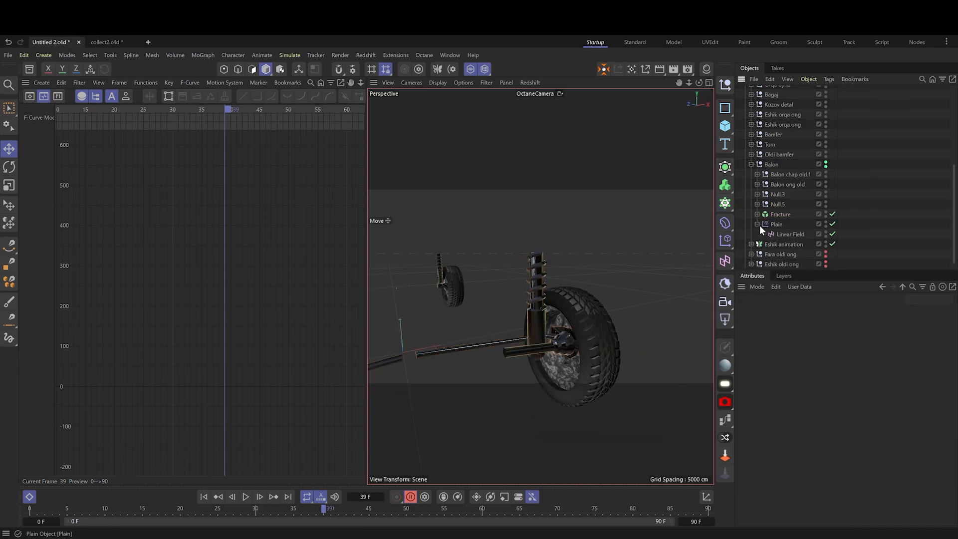
Examine the Linear Field at frame 43 and the Delay layer in the Plain effector's Fields.
click(787, 234)
alt+drag(541, 286, 501, 87)
drag(299, 510, 354, 509)
click(773, 224)
click(800, 369)
click(913, 312)
drag(850, 470, 851, 471)
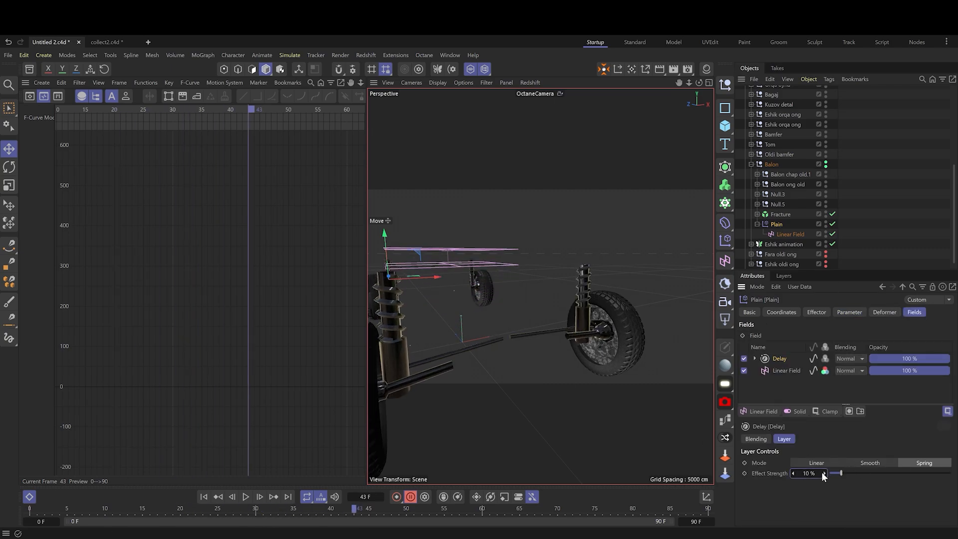
Rewind to frame 6 and play the wheel and suspension animation while viewing it from another angle.
drag(319, 511, 75, 517)
alt+drag(594, 304, 502, 294)
click(245, 496)
alt+drag(436, 370, 671, 320)
key(ctrl+shift+z)
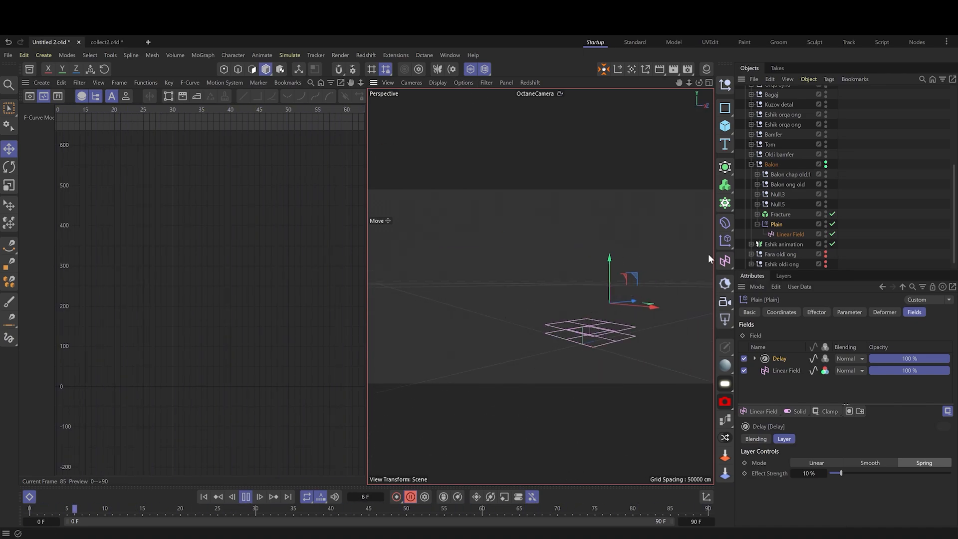
Set the Balon null's viewport and renderer visibility to Default and turn off viewport solo.
click(751, 164)
click(793, 224)
scroll(798, 225, up, 1)
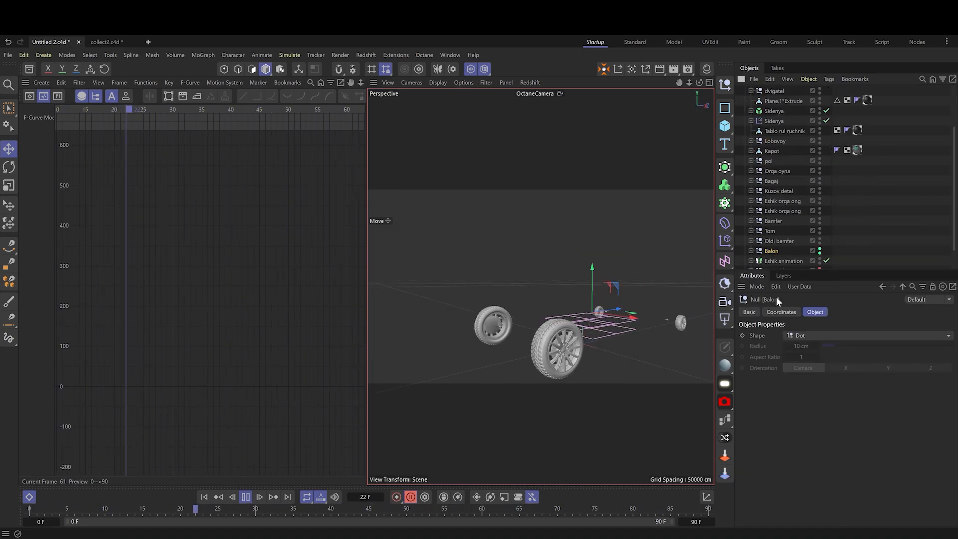
click(749, 311)
click(805, 372)
click(805, 382)
click(624, 210)
click(470, 69)
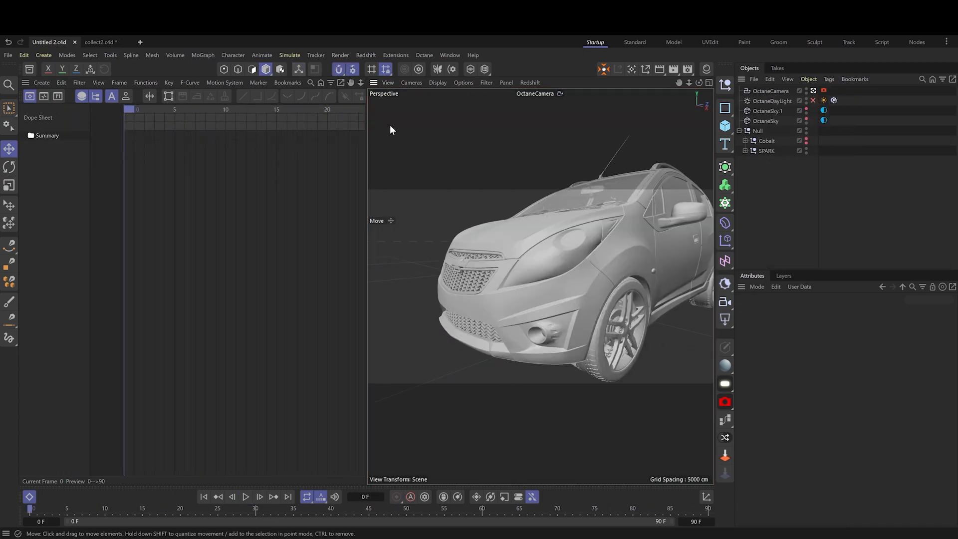
Locate the front bumper in the object hierarchy and select the keyframed Null inside Bamper old.
click(833, 148)
scroll(800, 197, up, 11)
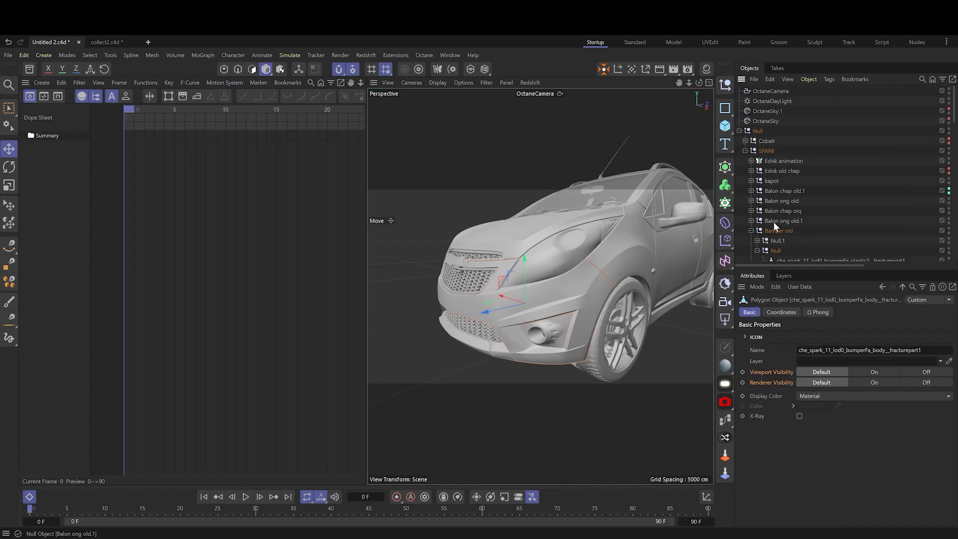
scroll(773, 221, down, 2)
click(757, 191)
click(773, 192)
scroll(543, 291, down, 4)
alt+drag(547, 296, 624, 298)
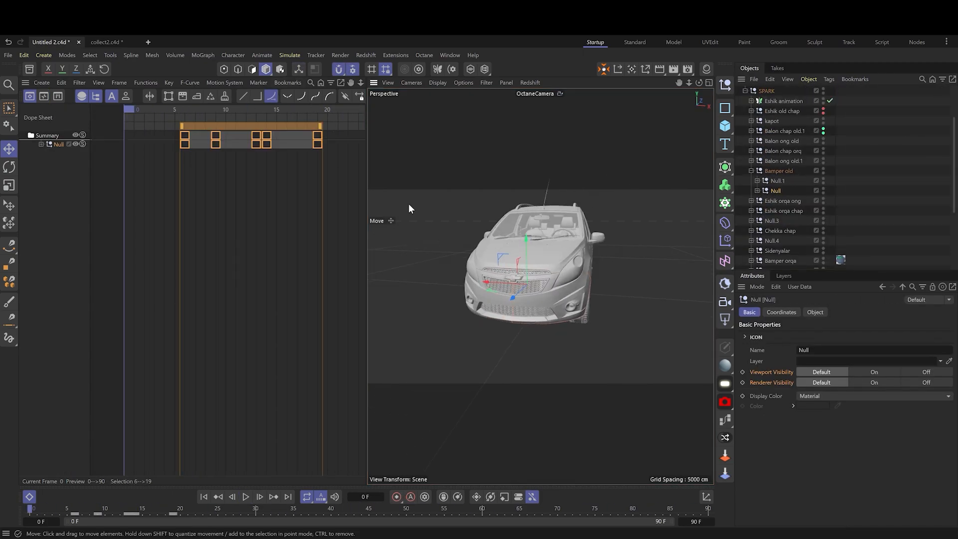
Show the car with Gouraud Shading (Lines) to inspect the bumper mesh and return to plain Gouraud Shading.
key(n)
key(b)
scroll(520, 294, up, 4)
key(n)
key(a)
Try to move one half of the front bumper sideways and undo the move.
click(776, 181)
scroll(524, 272, down, 3)
drag(501, 273, 606, 282)
key(ctrl+z)
click(776, 191)
key(ctrl+z)
Examine the front bumper's centre split up close at the grille badge and from a distance.
scroll(519, 272, up, 10)
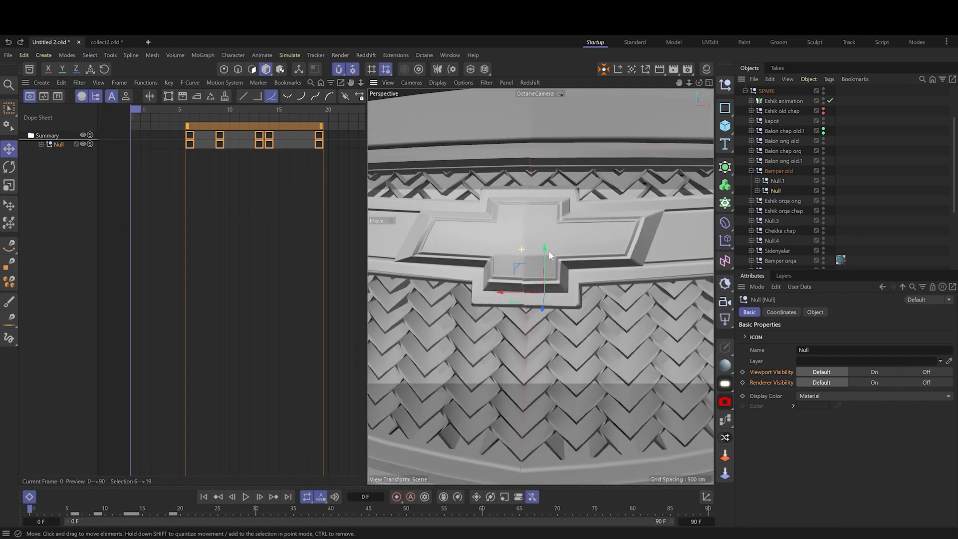
alt+drag(524, 192, 545, 216)
scroll(545, 216, down, 10)
alt+middle_drag(548, 205, 534, 264)
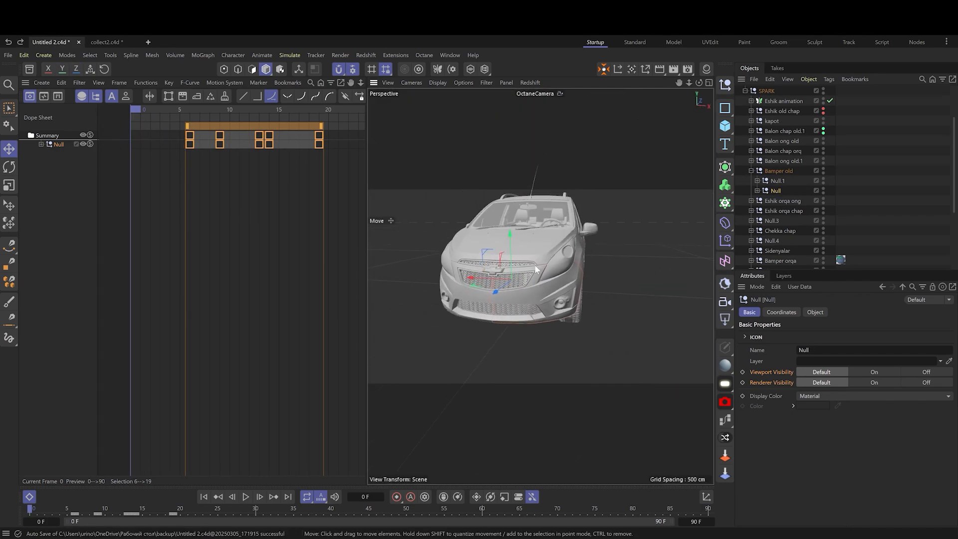
scroll(541, 260, down, 4)
scroll(525, 253, up, 4)
Add a cube and move it along the X axis to stand clear of the car.
click(724, 128)
scroll(550, 277, down, 4)
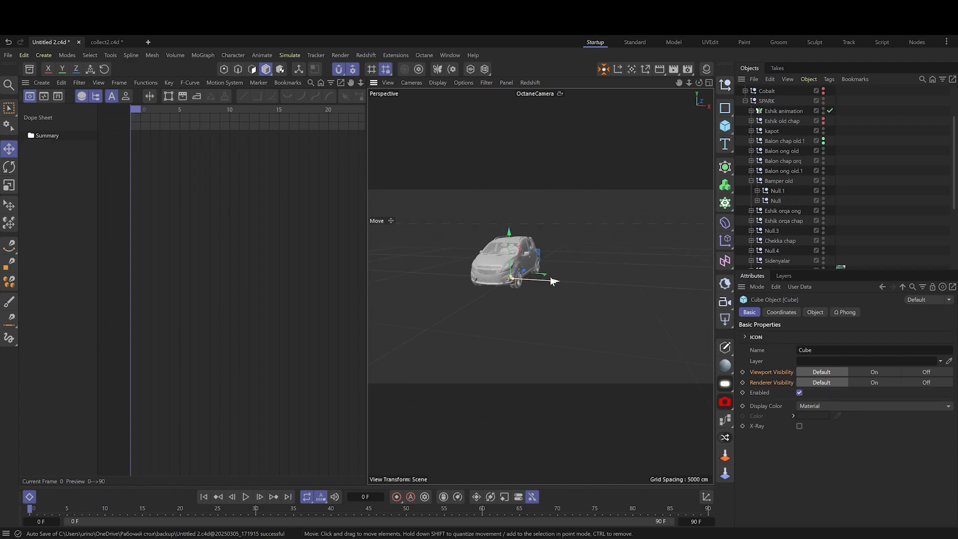
scroll(595, 270, up, 6)
drag(551, 279, 576, 278)
scroll(832, 158, up, 3)
Add a Voronoi Fracture as the parent of the cube and inspect the resulting pieces.
key(shift+c)
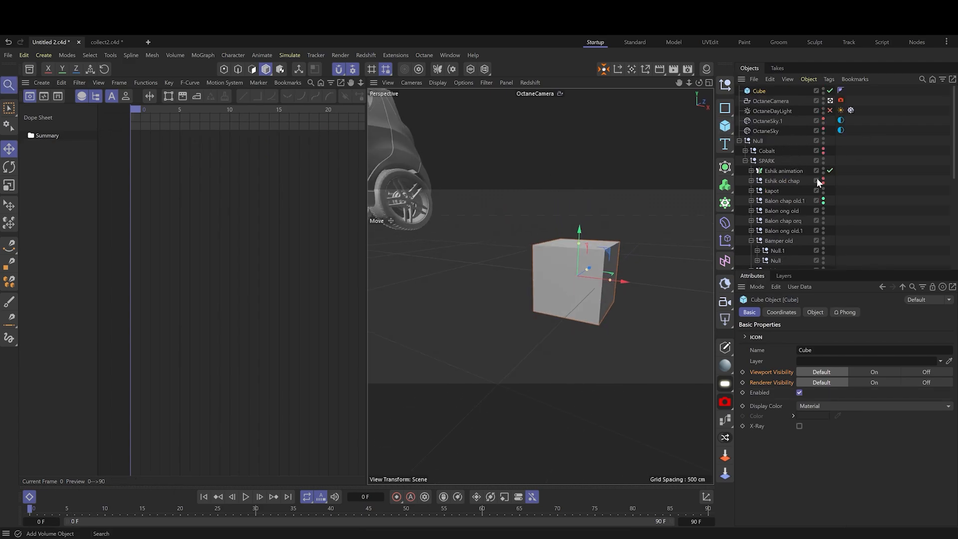
alt+click(809, 174)
scroll(595, 277, up, 6)
alt+drag(579, 274, 606, 270)
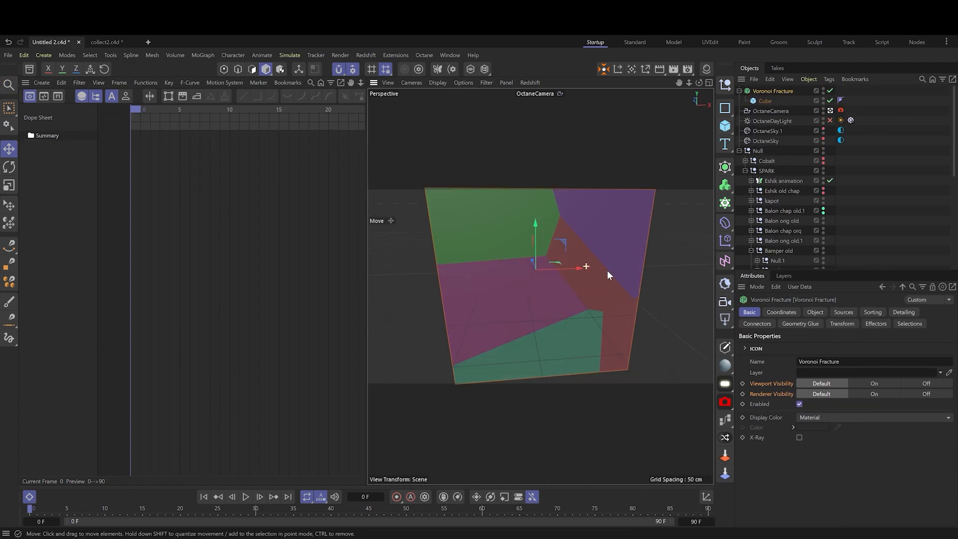
scroll(607, 271, down, 5)
Delete the Voronoi Fracture's default distribution source, add a Matrix object and assign it as the source.
click(843, 312)
click(804, 374)
key(Delete)
key(shift+c)
click(799, 121)
click(764, 101)
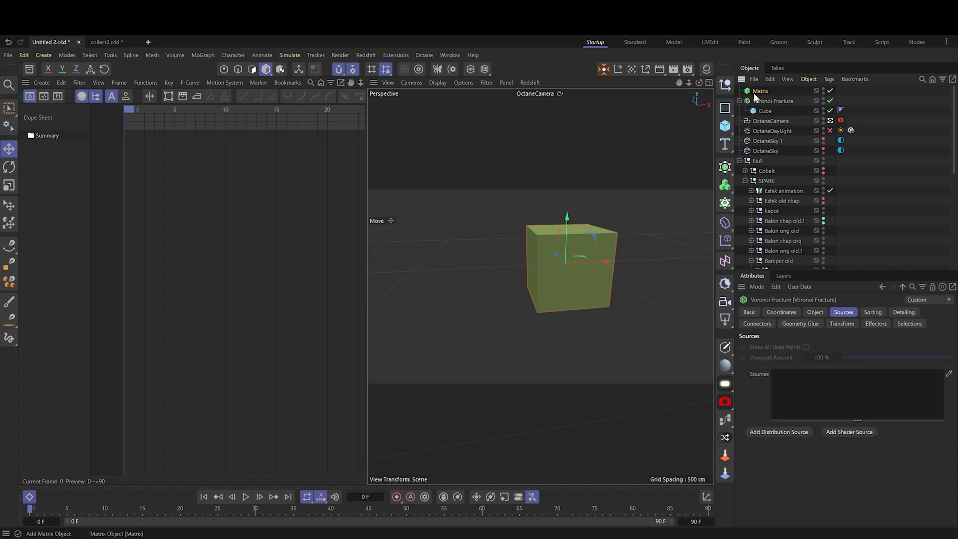
drag(754, 93, 804, 391)
Undo the last count changes on the Matrix object.
alt+drag(460, 242, 532, 242)
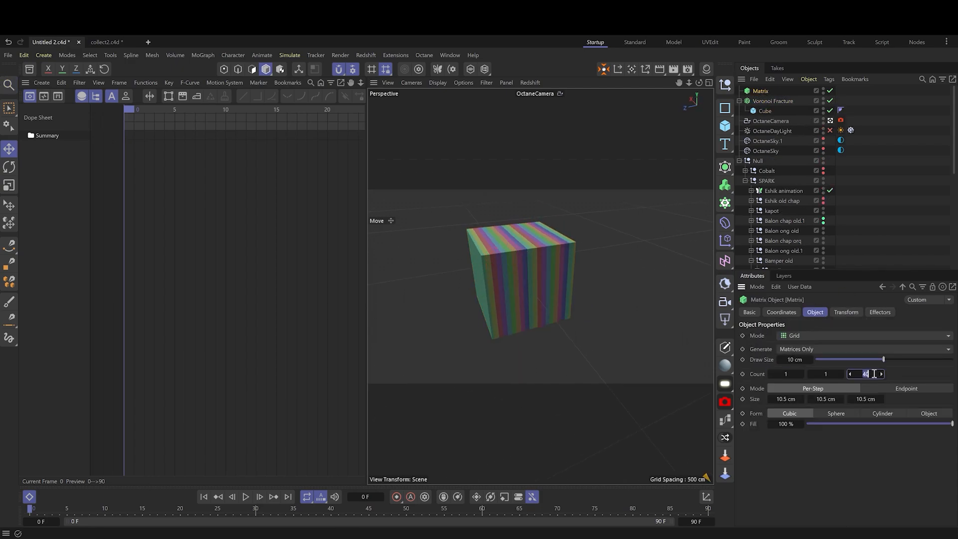
key(ctrl+z)
key(ctrl+z)
key(ctrl+z)
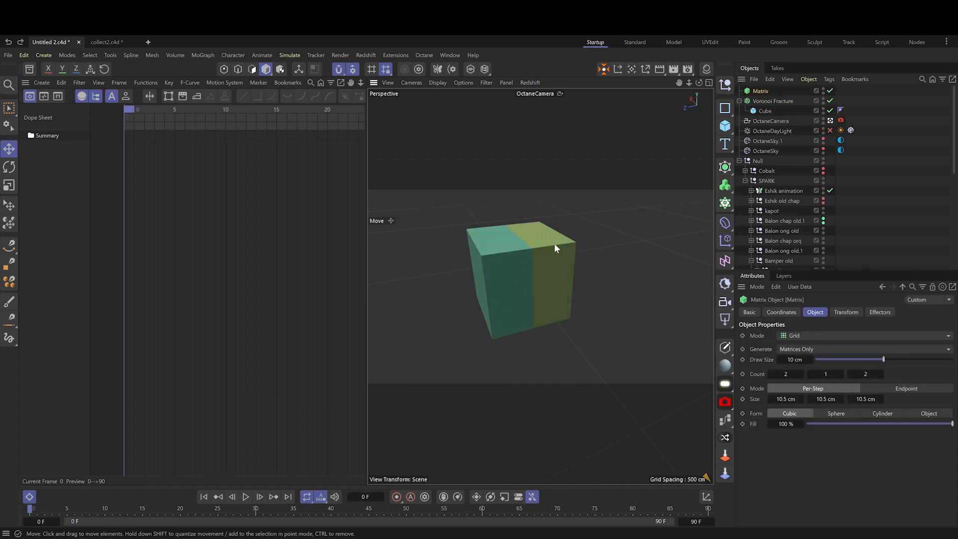
Make the Voronoi Fracture editable, expand its pieces and select one piece of the cube.
alt+drag(554, 245, 514, 246)
click(757, 101)
key(c)
click(756, 112)
click(520, 261)
alt+drag(559, 281, 511, 277)
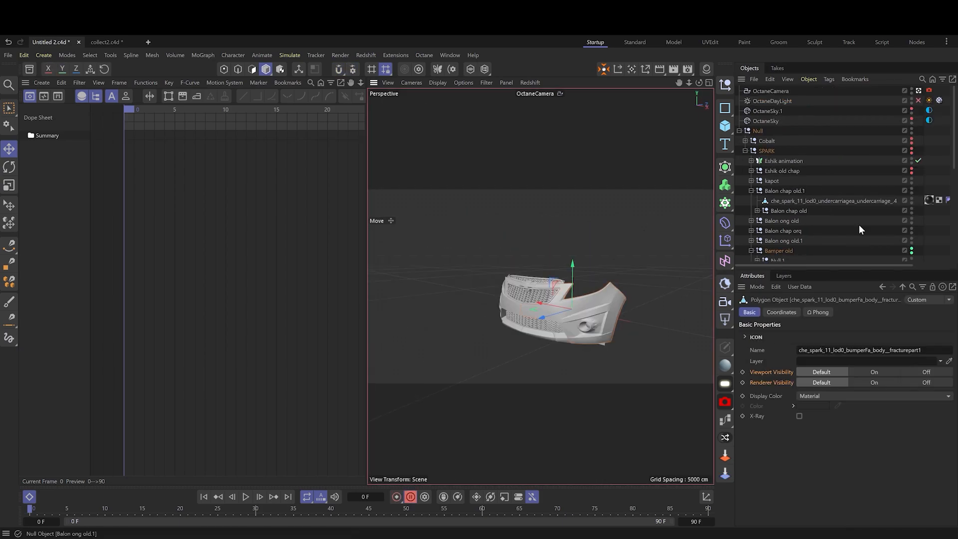
Try rotating the Null half of the Bamper old front bumper with the Rotate tool.
click(859, 229)
key(F2)
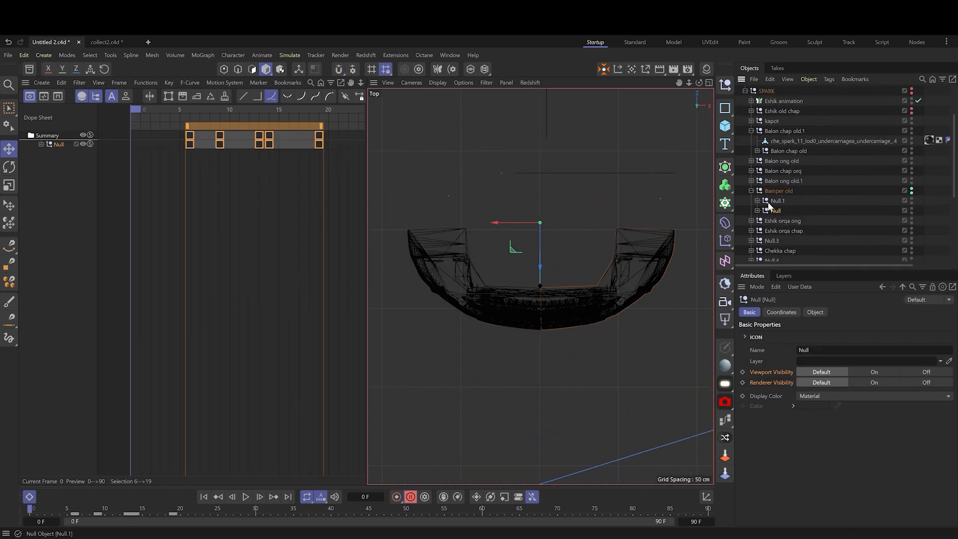
key(r)
drag(540, 249, 524, 182)
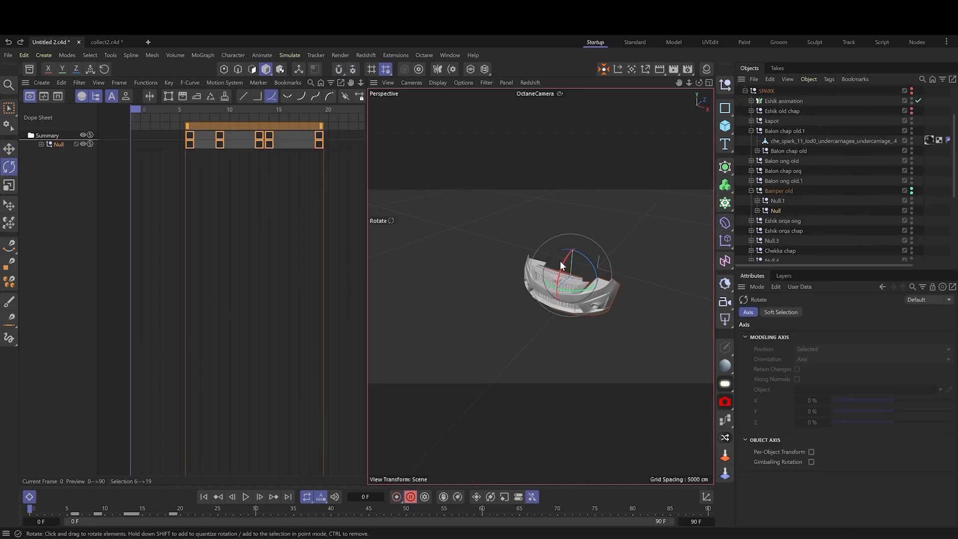
drag(560, 261, 654, 277)
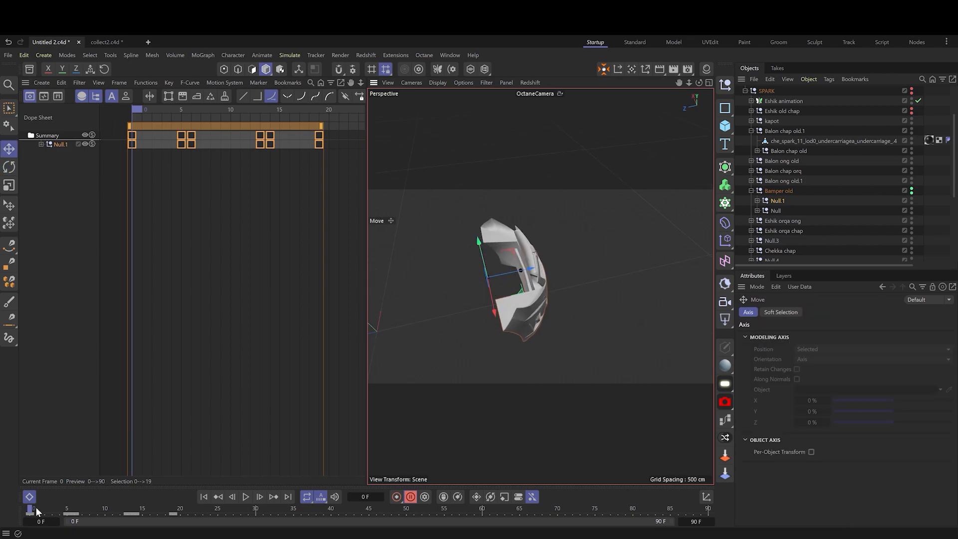
Preview the Null.1 bumper half's soloed position and rotation tracks by scrubbing between frames 0 and 12.
drag(31, 509, 83, 508)
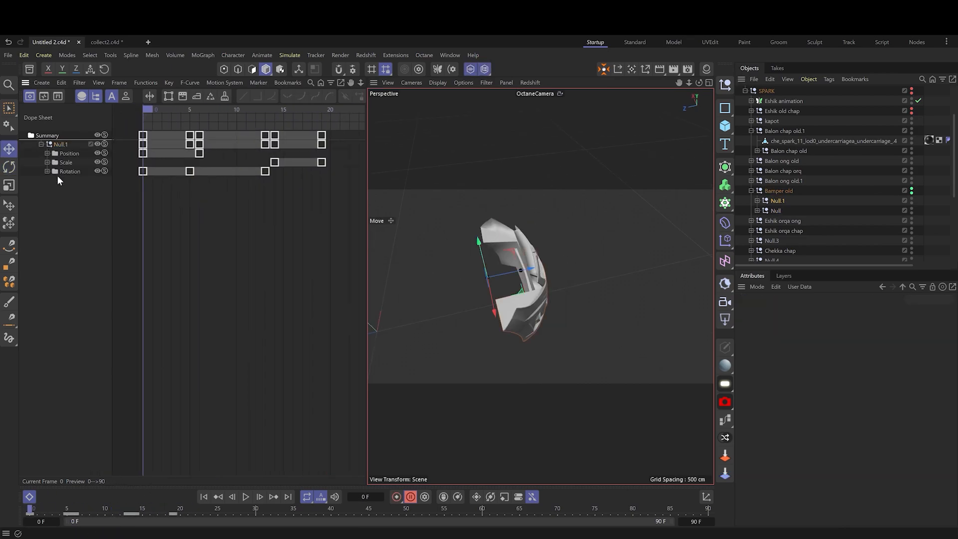
drag(30, 508, 246, 491)
mouse_move(30, 508)
mouse_down()
mouse_move(54, 508)
mouse_move(30, 508)
mouse_up()
mouse_move(30, 508)
mouse_down()
mouse_move(66, 507)
mouse_move(30, 509)
mouse_up()
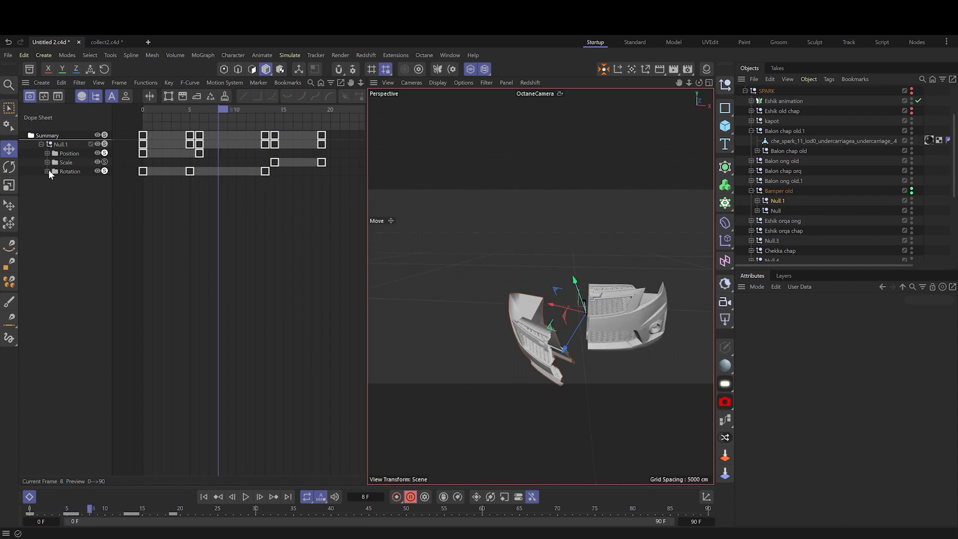
click(48, 171)
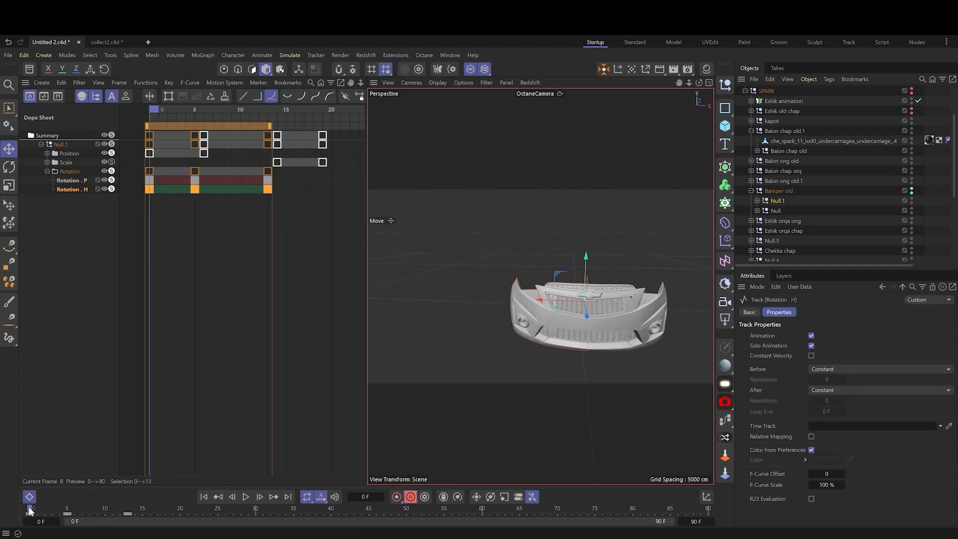
drag(30, 510, 120, 510)
drag(120, 509, 29, 508)
Turn off solo animation for the bumper half's tracks, collapse Rotation and expand its Scale tracks.
click(48, 171)
click(105, 162)
click(104, 171)
click(47, 162)
click(619, 314)
key(ctrl+z)
Try shifting all of the Null.1 bumper half's keyframes to start at frame 9.
key(ctrl+a)
drag(143, 128, 227, 128)
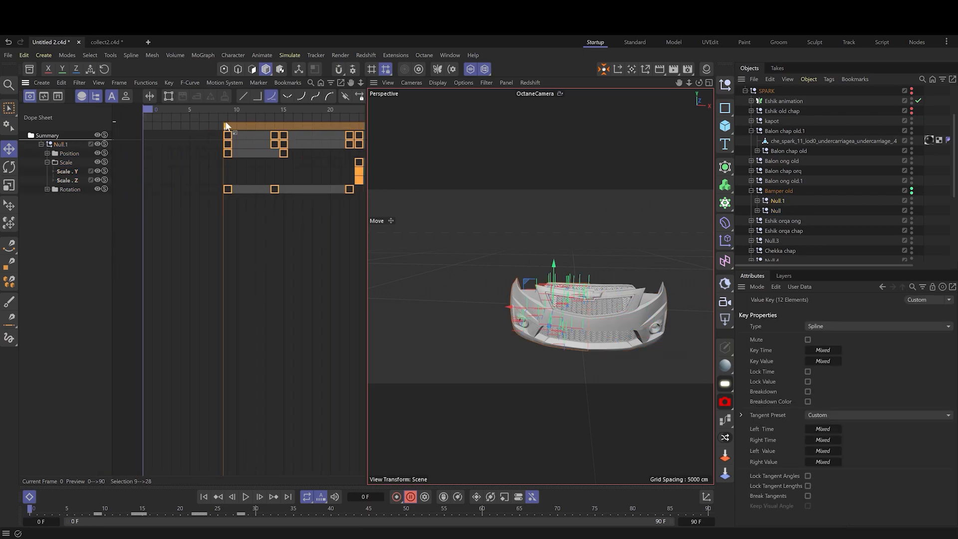
click(181, 508)
key(ctrl+z)
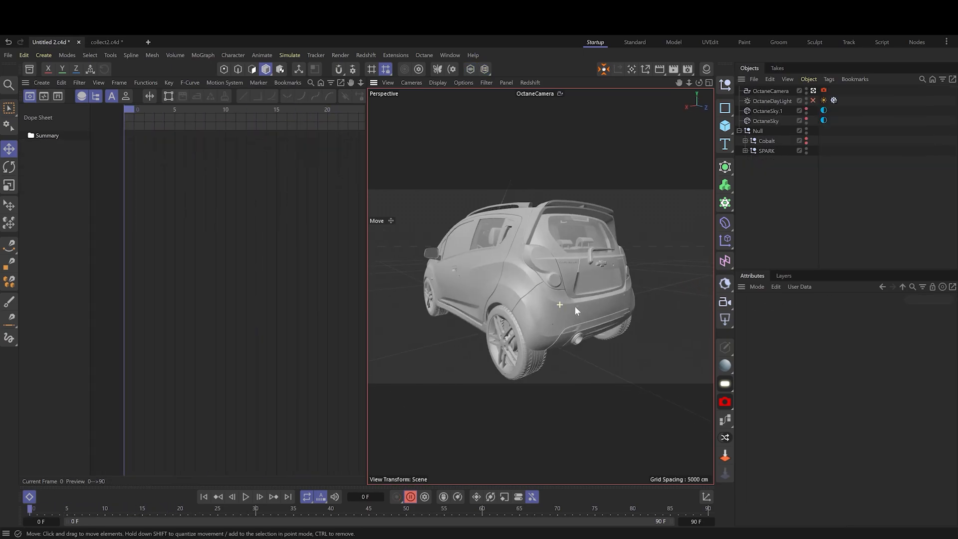
Select Bamper orqa in the SPARK group and preview the rear bumper animations up to about frame 31.
click(614, 321)
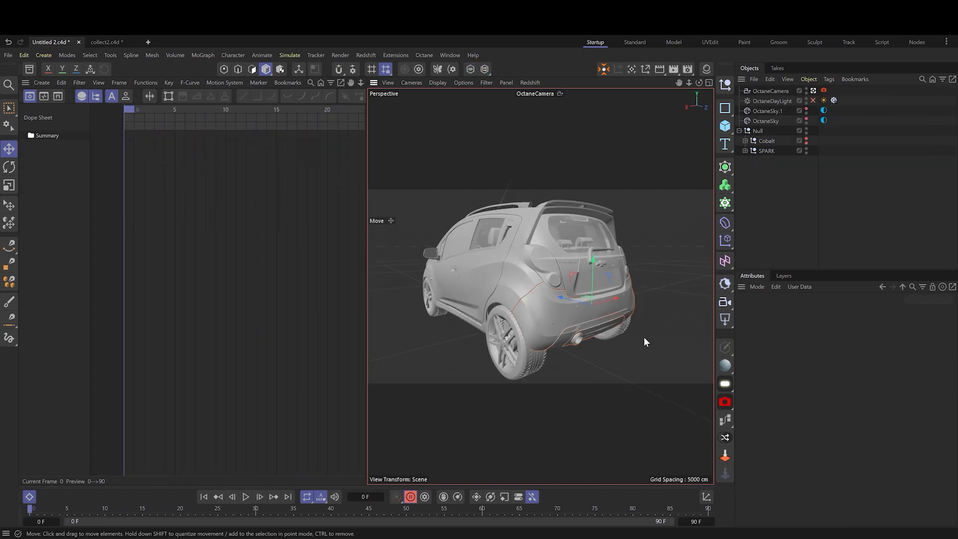
click(745, 151)
scroll(777, 191, down, 5)
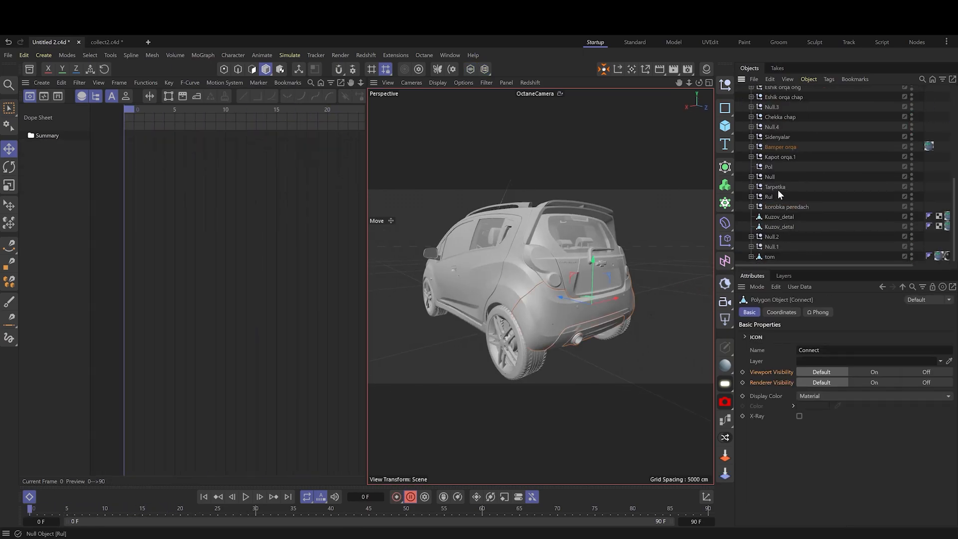
click(770, 149)
alt+drag(546, 303, 566, 300)
alt+middle_drag(545, 303, 514, 303)
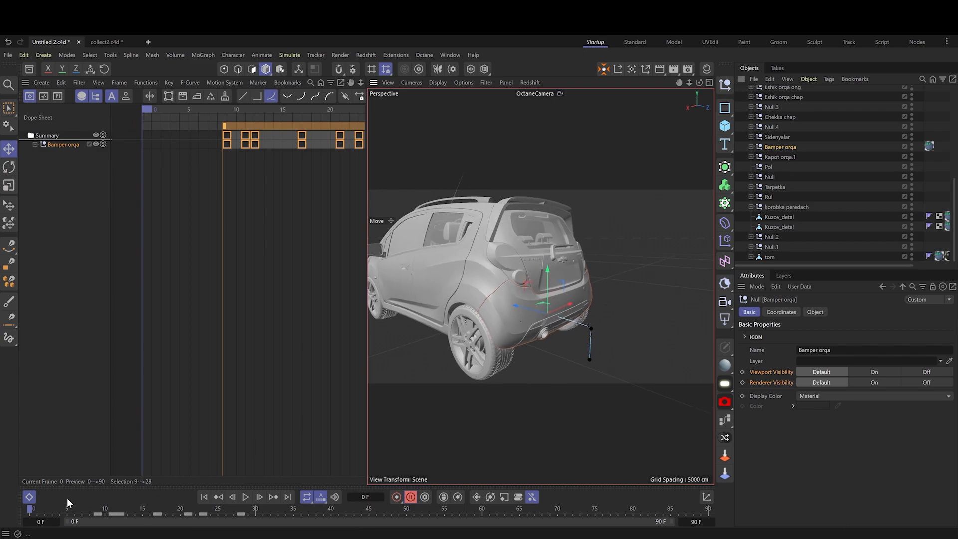
drag(40, 509, 260, 516)
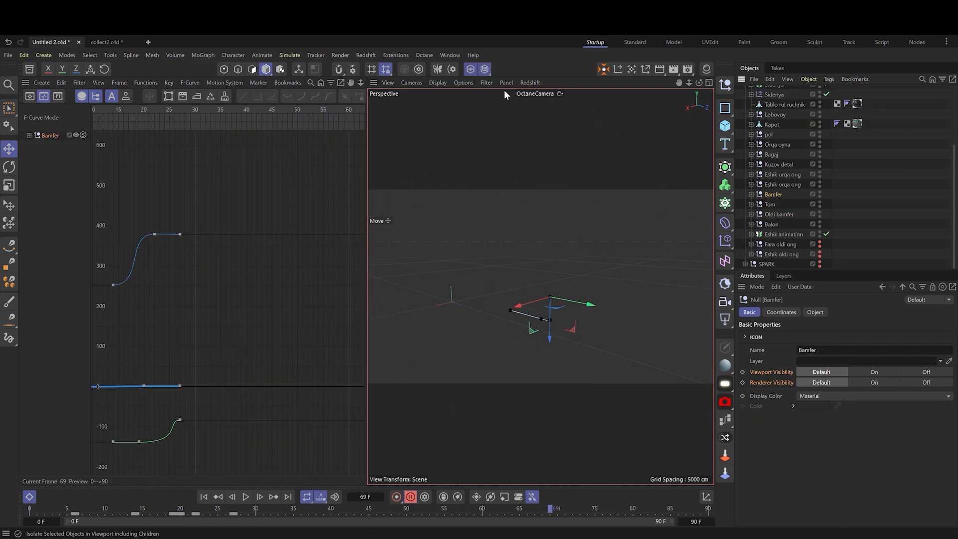
drag(114, 514, 262, 511)
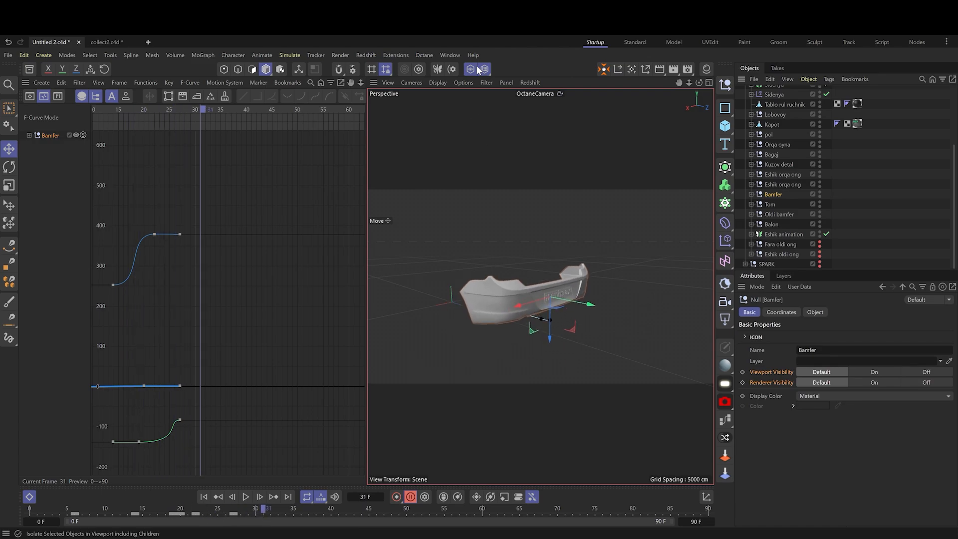
Isolate the Bagaj object with its children and show it in the Right view.
click(771, 154)
click(470, 69)
click(484, 69)
middle_click(522, 307)
middle_click(523, 306)
scroll(551, 315, down, 7)
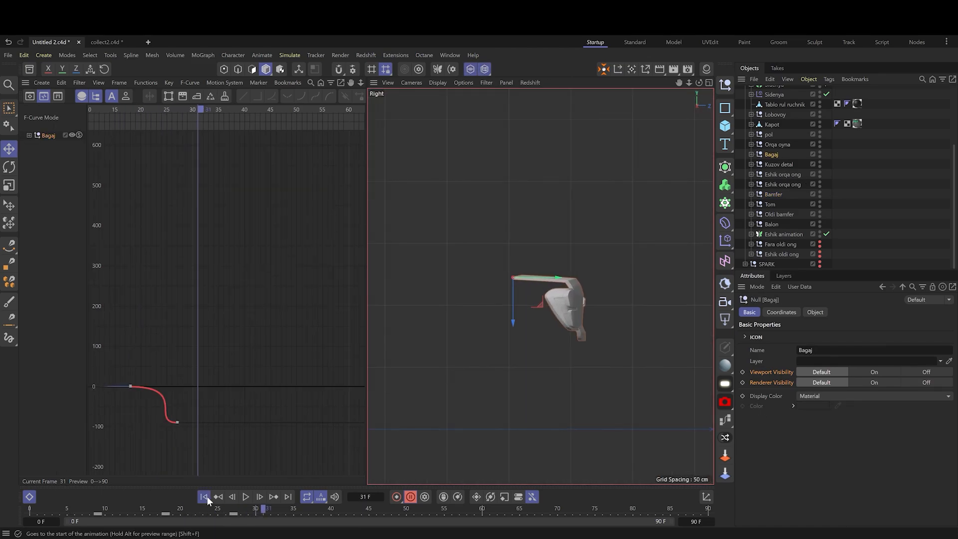
Play the Bagaj animation from the first frame and reselect Bagaj in the perspective view.
click(204, 496)
click(247, 497)
middle_click(491, 260)
middle_click(492, 260)
click(589, 362)
click(770, 154)
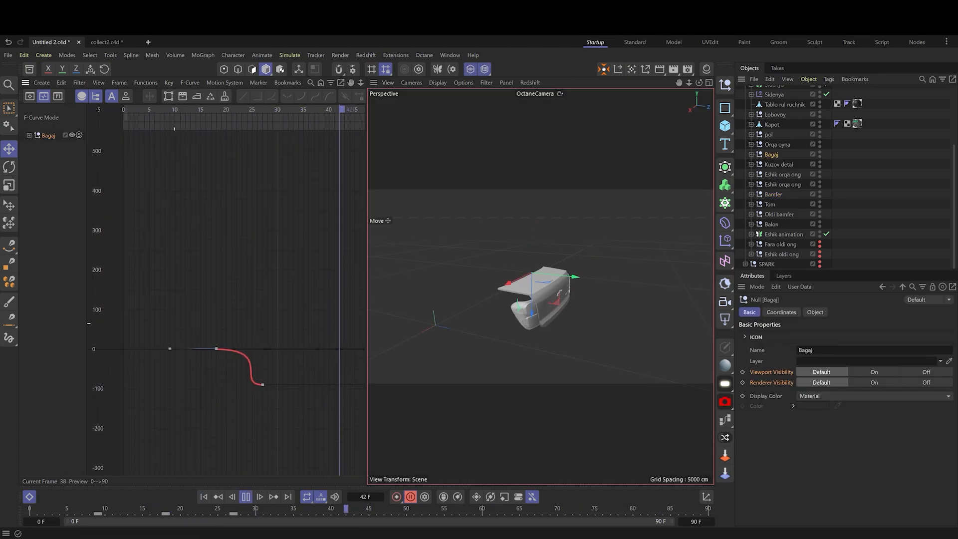
Expand Bagaj's animation tracks and select all keys on the Scale X and Scale Z curves.
click(29, 135)
click(53, 144)
ctrl+click(54, 153)
alt+middle_drag(158, 353, 169, 318)
drag(169, 319, 249, 349)
key(h)
Try shortening the Scale X and Scale Z key tangents to about 2.58 frames, preview the motion and undo the change.
drag(182, 235, 263, 234)
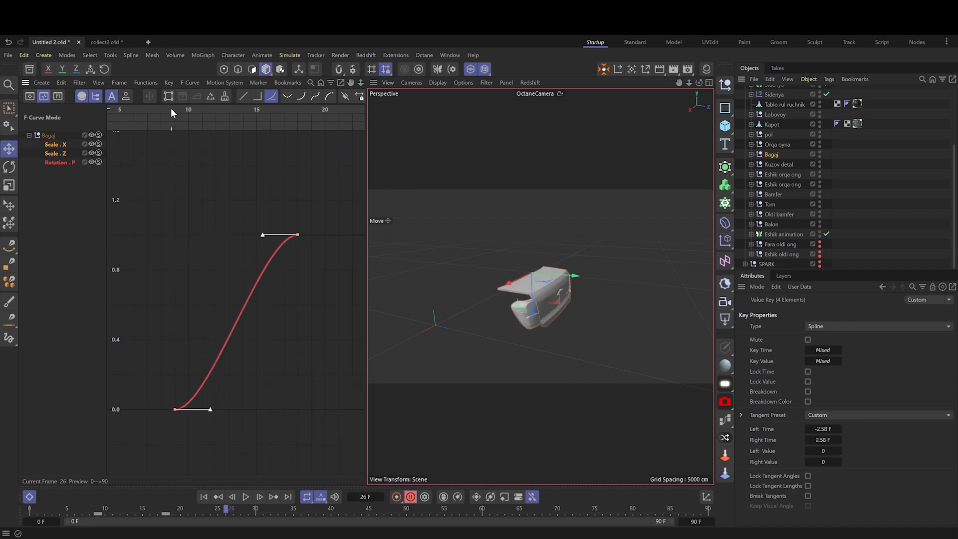
drag(170, 109, 96, 112)
key(ctrl+z)
drag(167, 110, 99, 118)
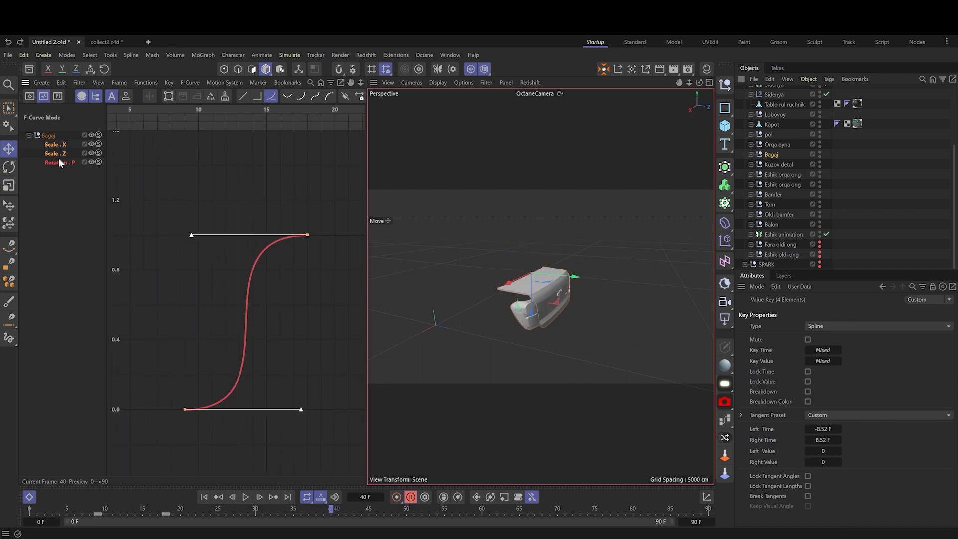
Select both Rotation P keys of Bagaj, play the animation and apply an easing preset with 3-frame tangents.
click(60, 162)
alt+middle_drag(320, 347, 316, 212)
alt+right_drag(316, 212, 315, 209)
key(ctrl+a)
key(h)
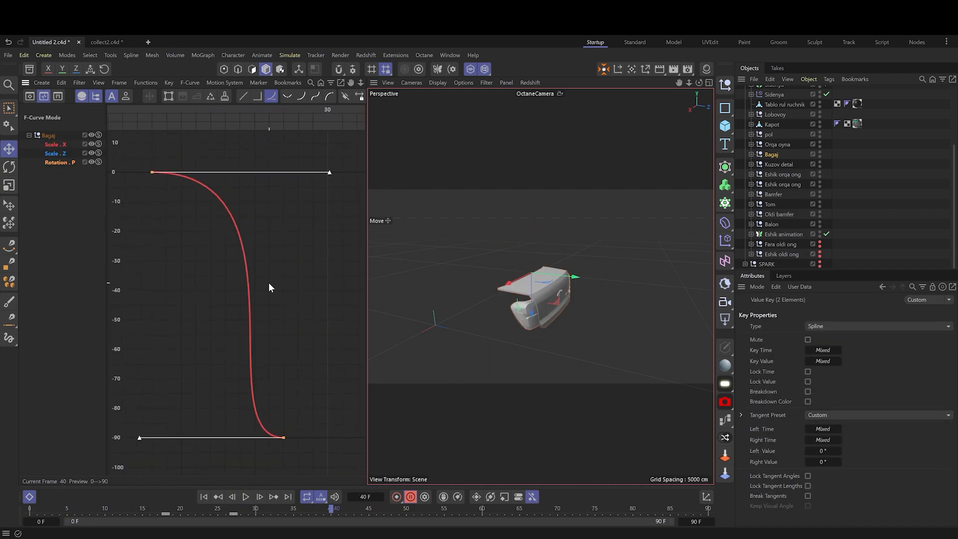
click(125, 111)
key(F8)
click(315, 96)
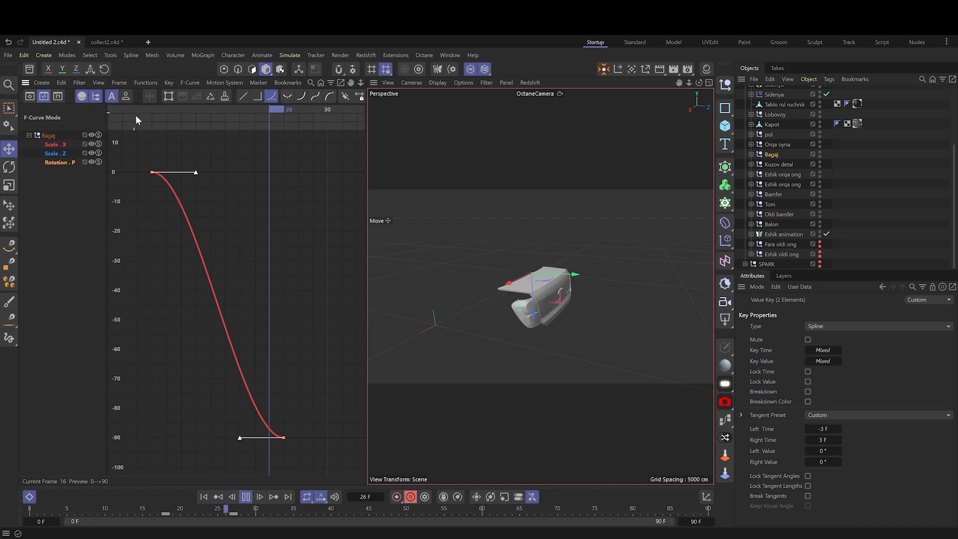
Lengthen the tangent of Bagaj's Rotation P key at frame 18 to about 10.56 frames and preview the motion.
click(135, 115)
click(157, 172)
key(F8)
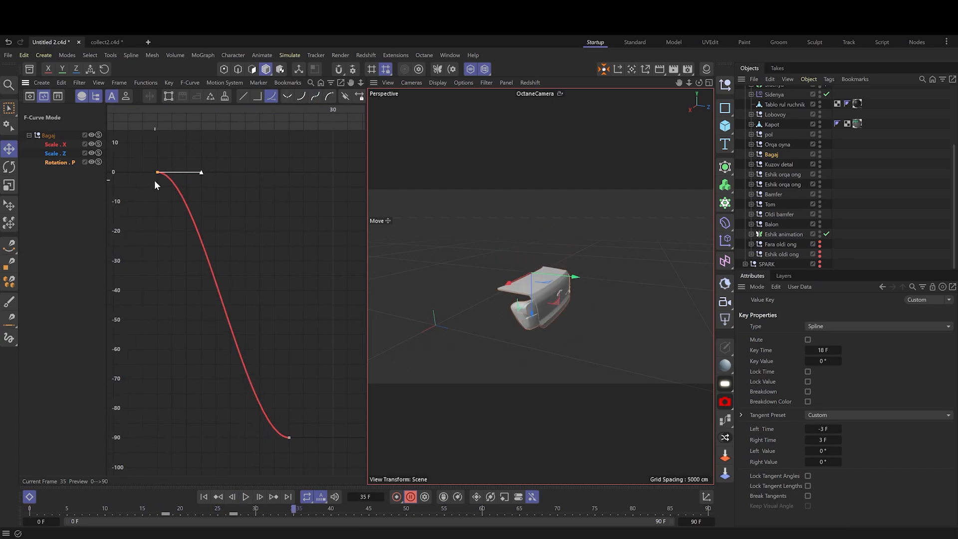
drag(201, 173, 313, 172)
click(151, 110)
key(F8)
click(139, 108)
key(F8)
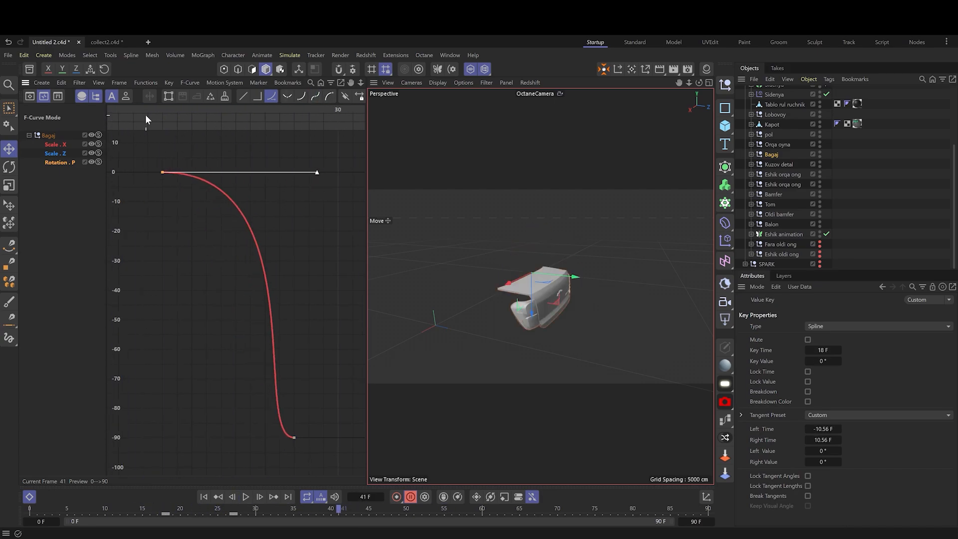
drag(145, 114, 148, 173)
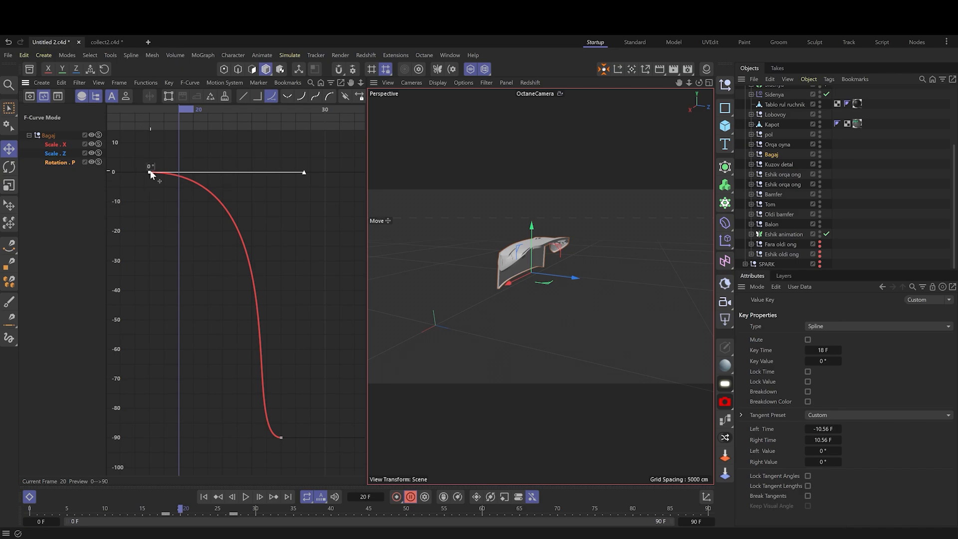
drag(184, 111, 267, 150)
Lengthen the incoming tangent of Bagaj's -90° Rotation P key, play the result and save the project.
click(281, 437)
drag(234, 437, 207, 437)
click(135, 110)
key(F8)
click(289, 228)
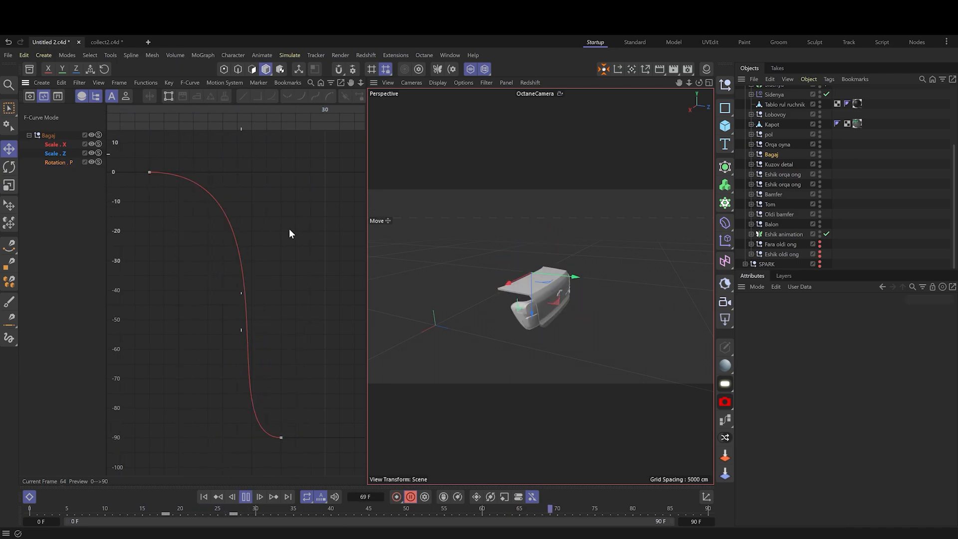
key(ctrl+s)
click(470, 69)
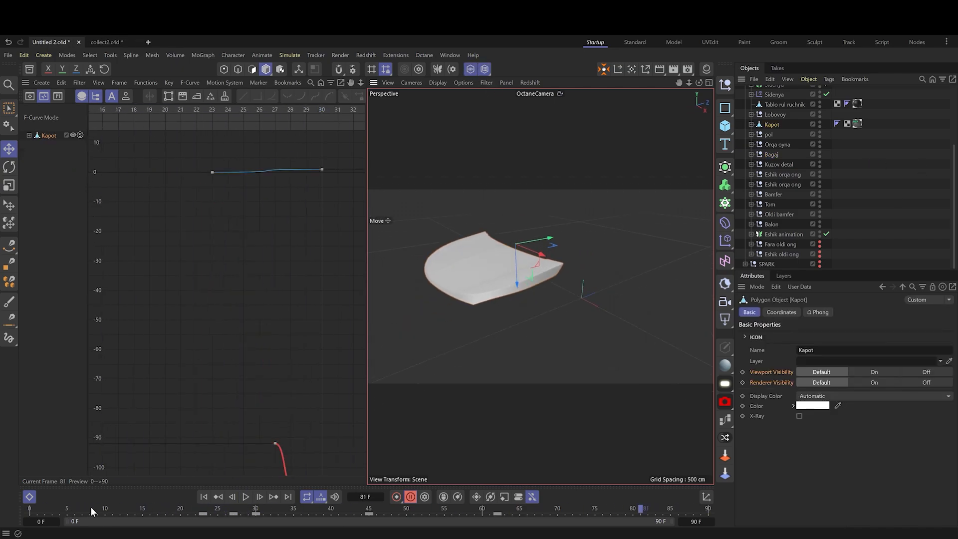
Preview the Kapot hood's motion up to about frame 30, show it from the side and select its Rotation P track.
drag(90, 507, 256, 516)
alt+drag(539, 284, 450, 296)
mouse_move(254, 508)
mouse_down()
mouse_move(228, 507)
mouse_move(268, 510)
mouse_move(261, 516)
mouse_up()
key(F3)
click(29, 136)
click(60, 162)
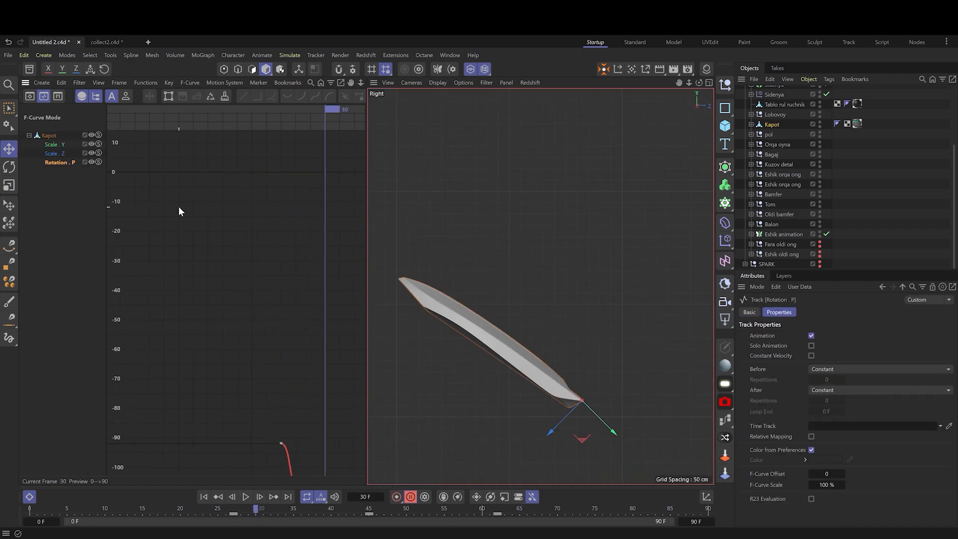
Adjust the tangents of Kapot's Rotation P key at frame 45 to about 17 frames and play the animation.
key(h)
drag(144, 187, 317, 415)
click(240, 353)
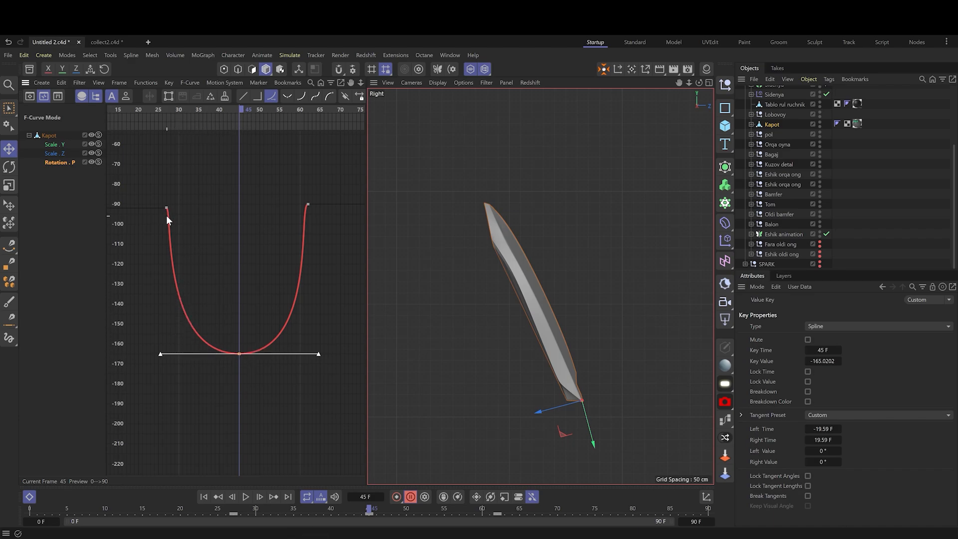
drag(182, 111, 307, 148)
alt+right_drag(306, 219, 322, 244)
drag(327, 328, 311, 328)
alt+middle_drag(179, 358, 229, 377)
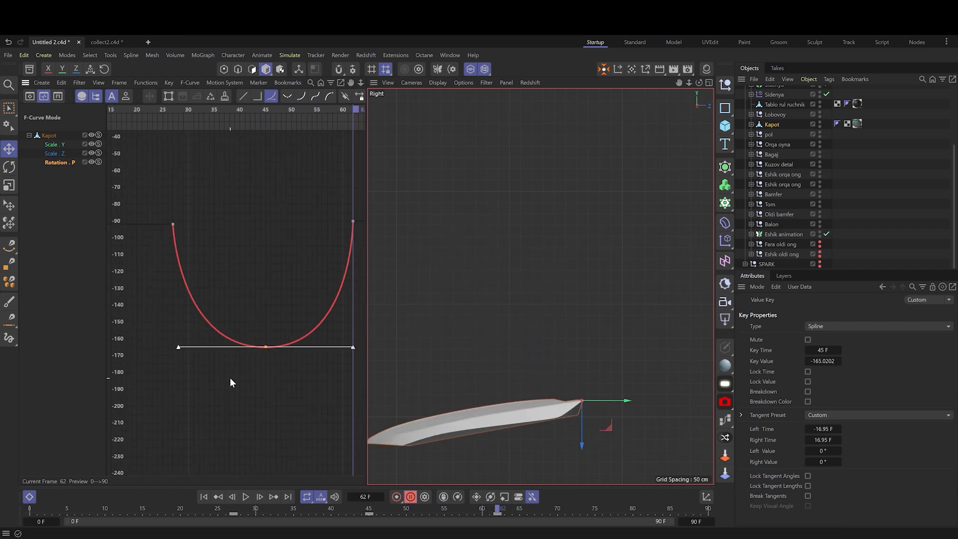
shift+drag(178, 347, 173, 347)
alt+right_drag(155, 113, 148, 106)
key(F8)
Show the whole car again in the perspective view and check the hood animation over the timeline.
click(470, 69)
scroll(549, 323, down, 8)
key(F1)
drag(603, 512, 403, 499)
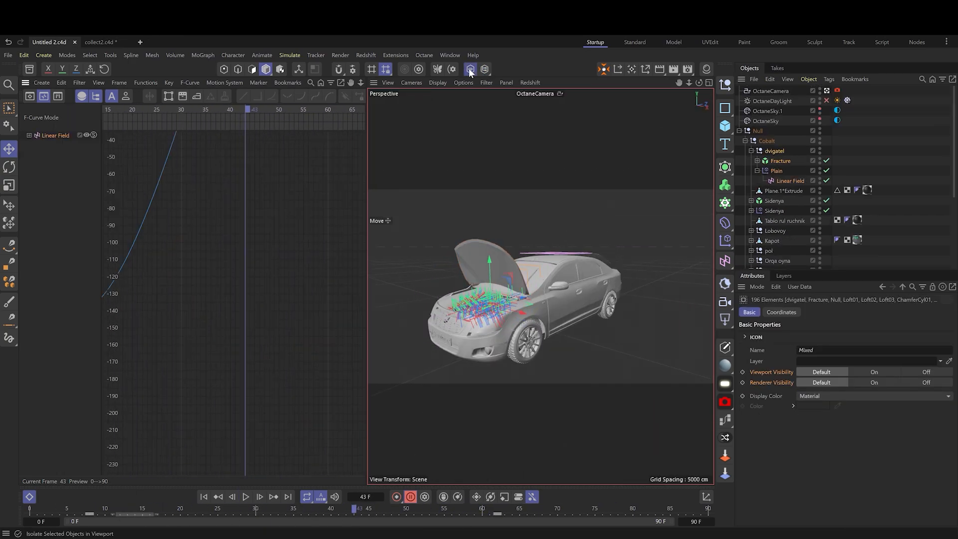
Isolate the dvigatel engine group with its Fracture object and Plain effector, and clear the selection.
click(470, 69)
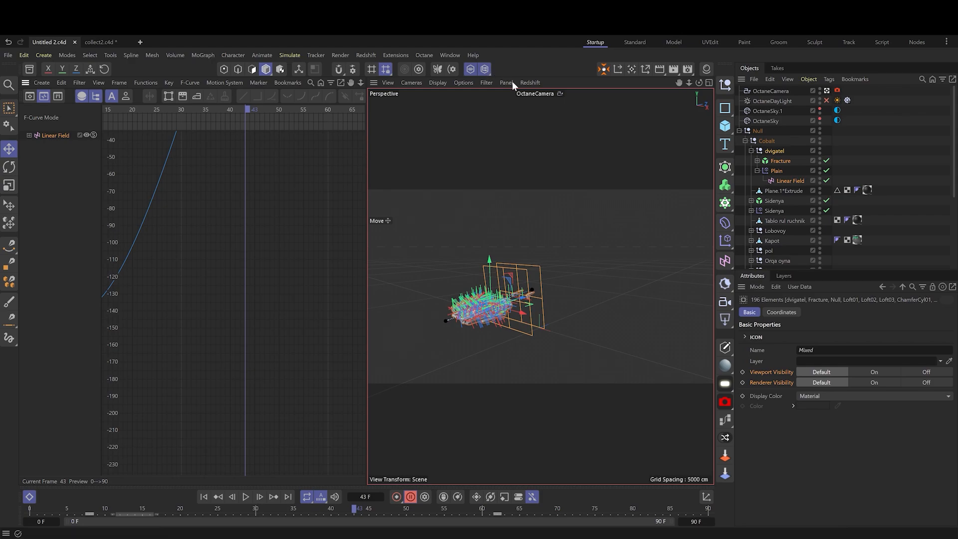
click(605, 298)
scroll(508, 306, up, 3)
alt+drag(523, 289, 483, 329)
alt+middle_drag(483, 329, 512, 320)
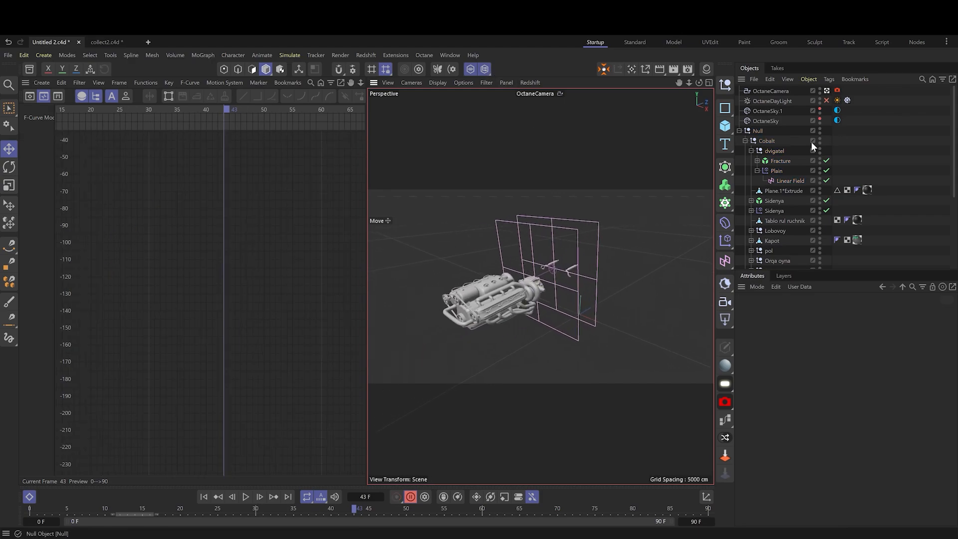
Select the engine's Fracture object, show its object properties and inspect the engine up close.
click(781, 162)
click(814, 312)
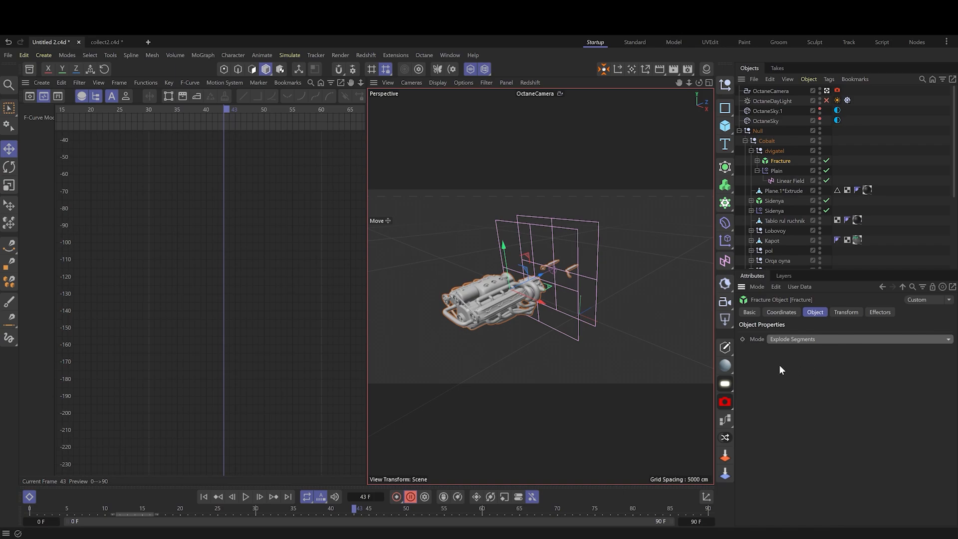
scroll(537, 299, up, 4)
scroll(538, 298, down, 2)
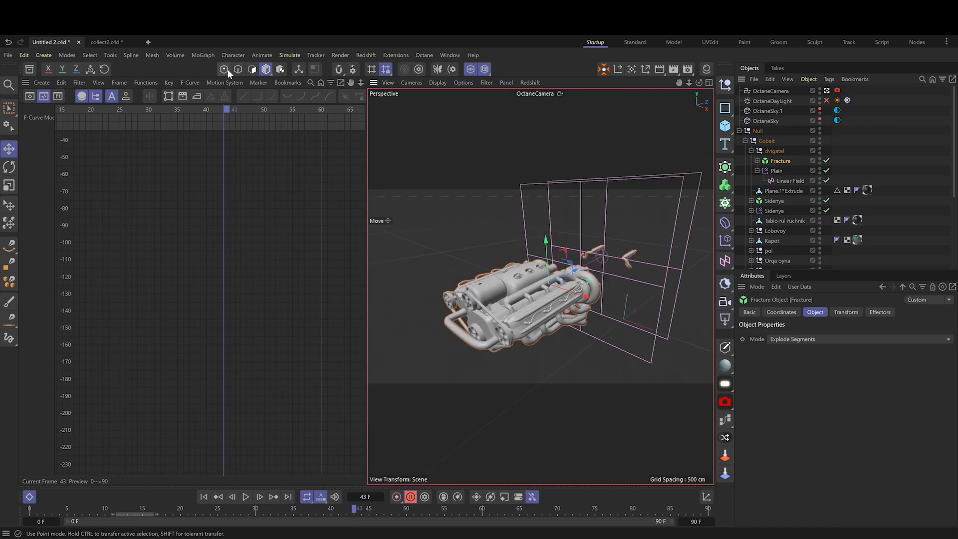
scroll(553, 306, up, 3)
scroll(552, 305, down, 4)
scroll(552, 305, up, 1)
Inspect the Plane.1*Extrude object in polygon mode and the parts nested under the Fracture object.
click(783, 190)
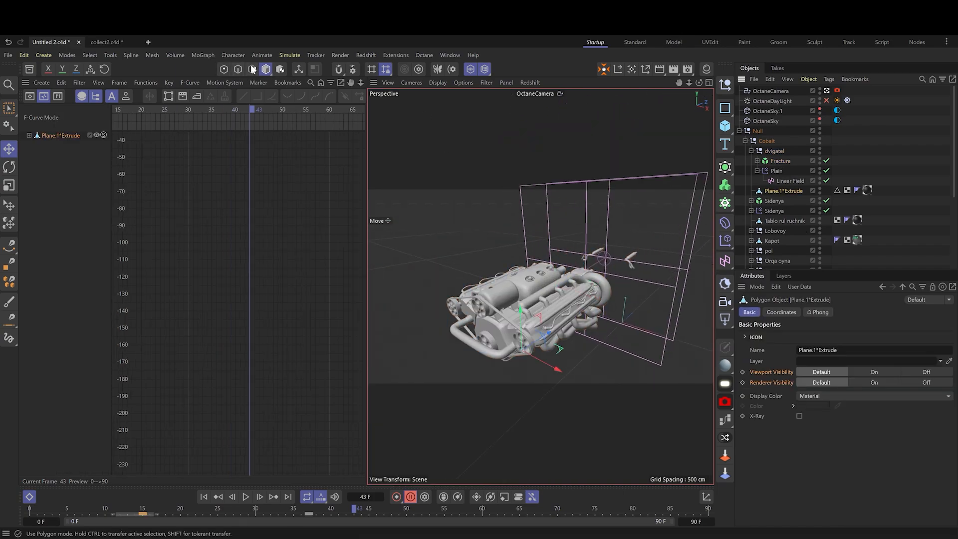
click(252, 69)
click(757, 160)
click(763, 171)
scroll(794, 230, down, 3)
click(796, 234)
click(757, 101)
Set the engine Fracture object's mode to Explode Segments at frame 60 and open its effector settings.
click(774, 101)
drag(354, 509, 480, 515)
click(798, 339)
click(794, 359)
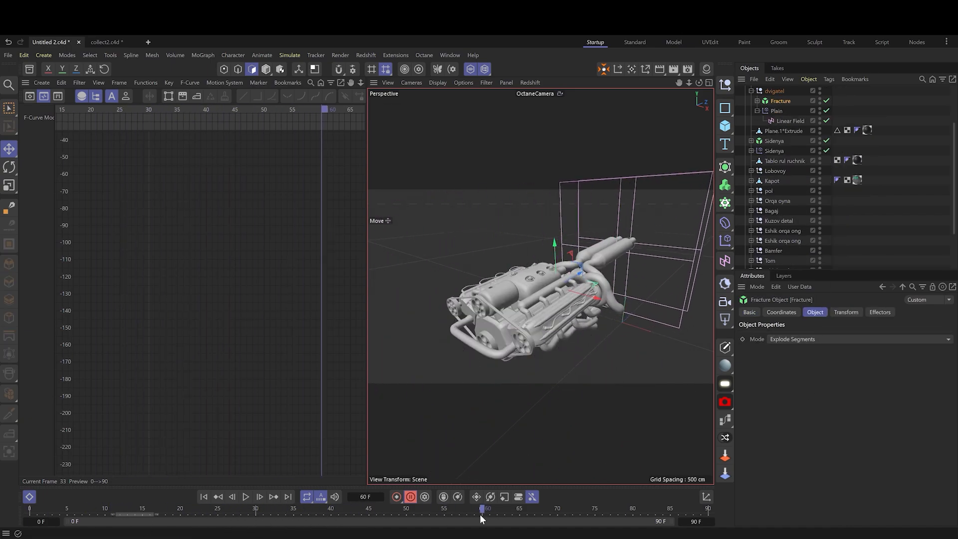
key(Return)
click(880, 311)
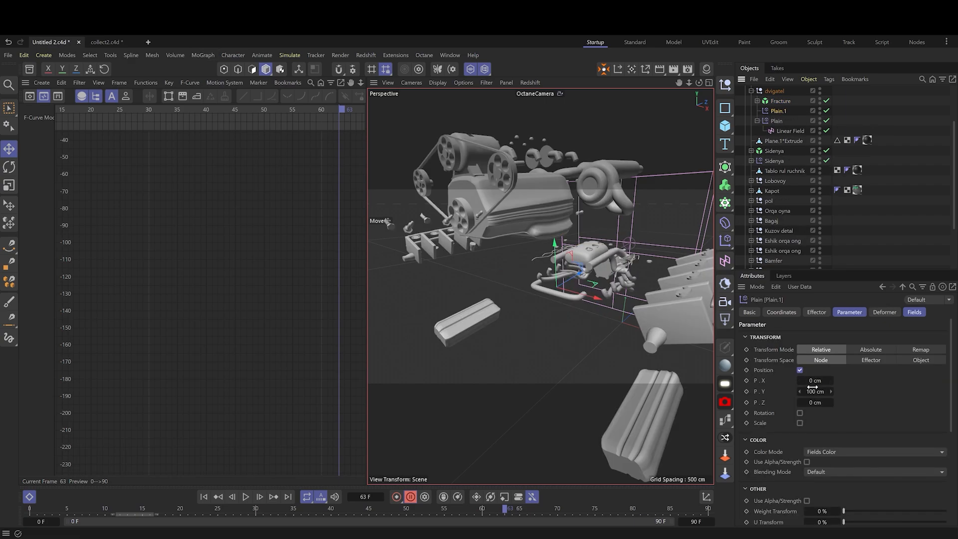
Set the Plain.1 effector's position offset to Y 0 cm and Z 50 cm, its uniform scale to -1, and give it a Linear Field.
click(778, 110)
click(800, 422)
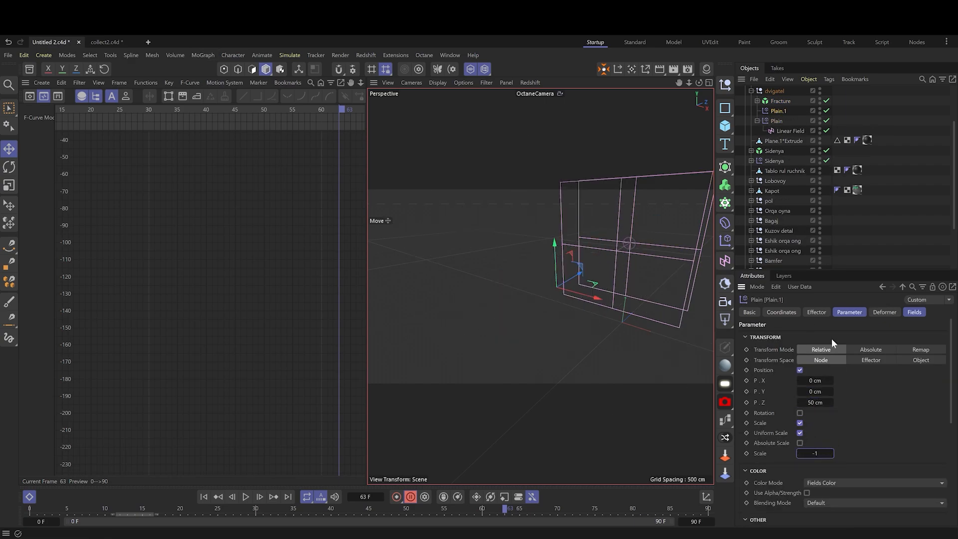
click(778, 130)
click(778, 111)
click(913, 312)
click(763, 411)
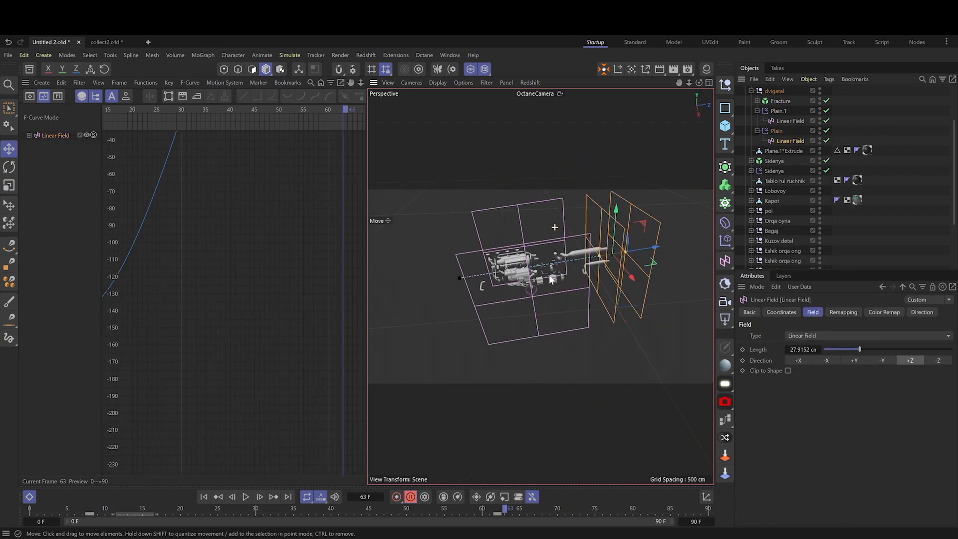
Reposition the engine's linear field and delete the Plain.1 effector.
drag(567, 260, 548, 263)
drag(569, 260, 584, 301)
click(778, 111)
key(Delete)
click(778, 111)
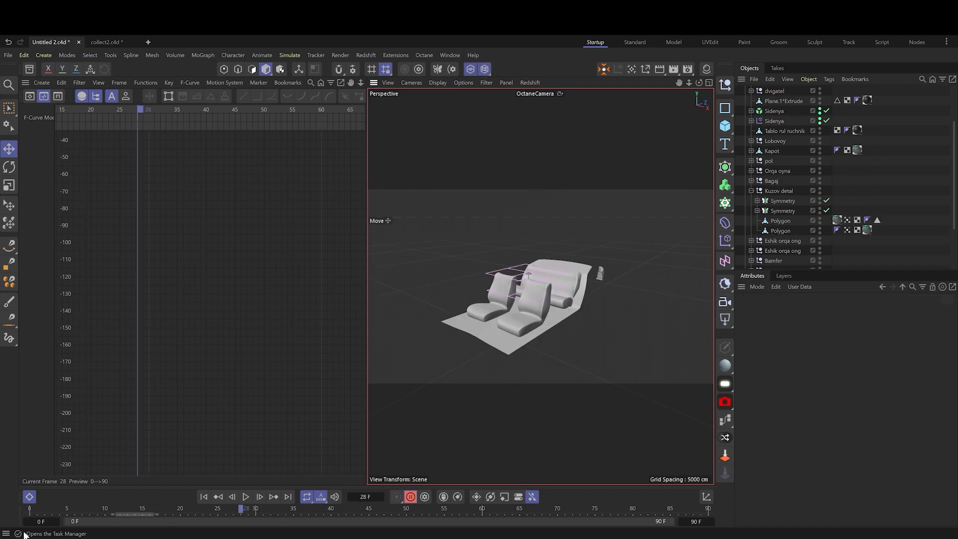
Scrub to frame 24, select the Bagaj trunk parts and remove them from the isolated seat view.
click(80, 511)
drag(80, 512, 210, 508)
click(603, 252)
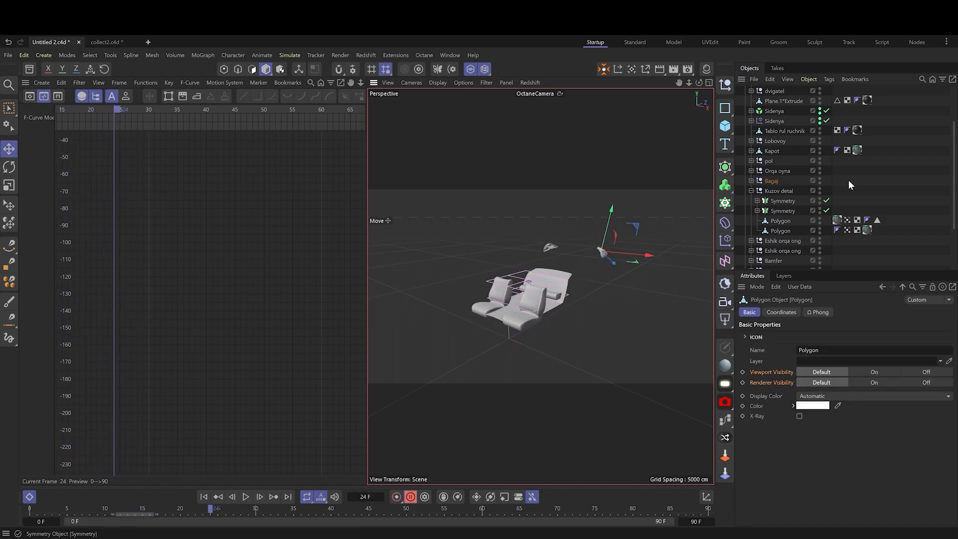
click(770, 181)
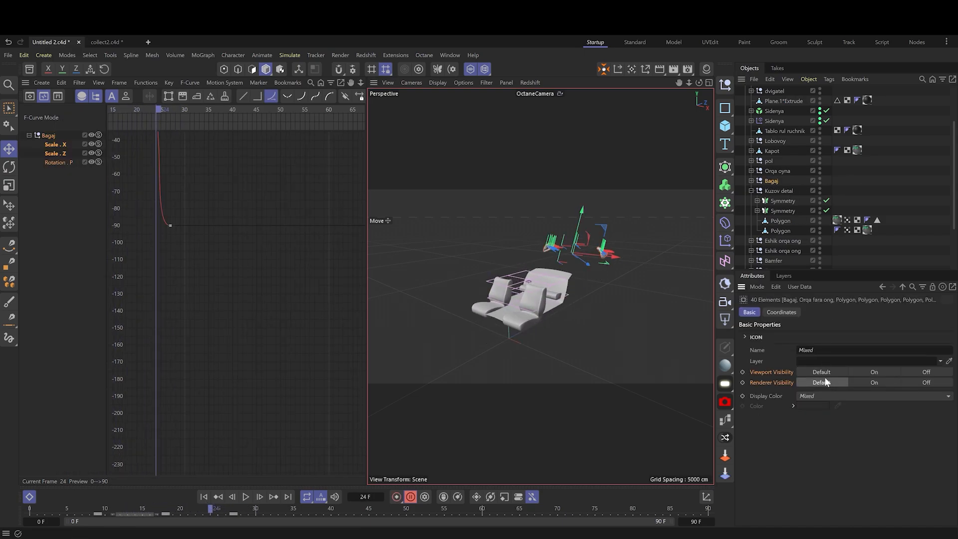
click(543, 335)
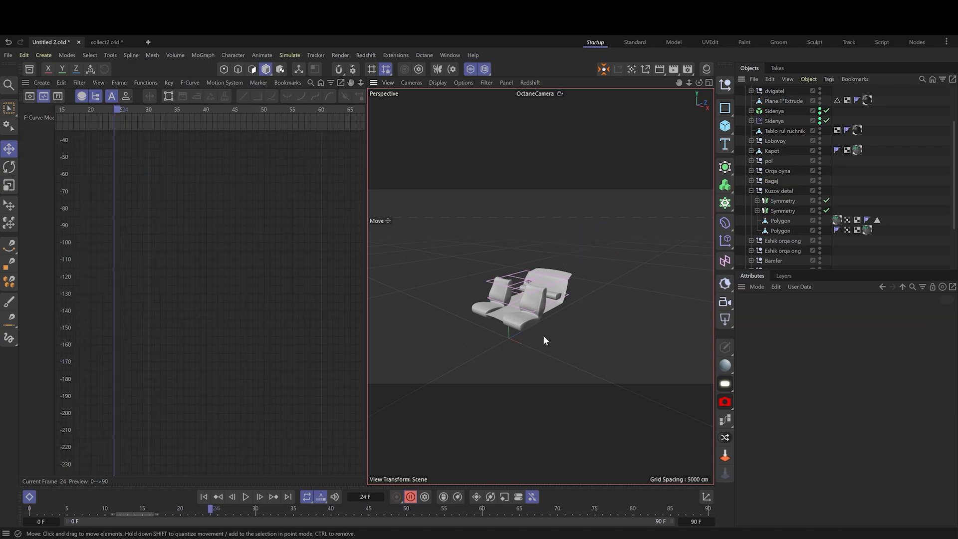
Review the seat animation by scrubbing between frames 21 and 29.
drag(158, 513, 249, 510)
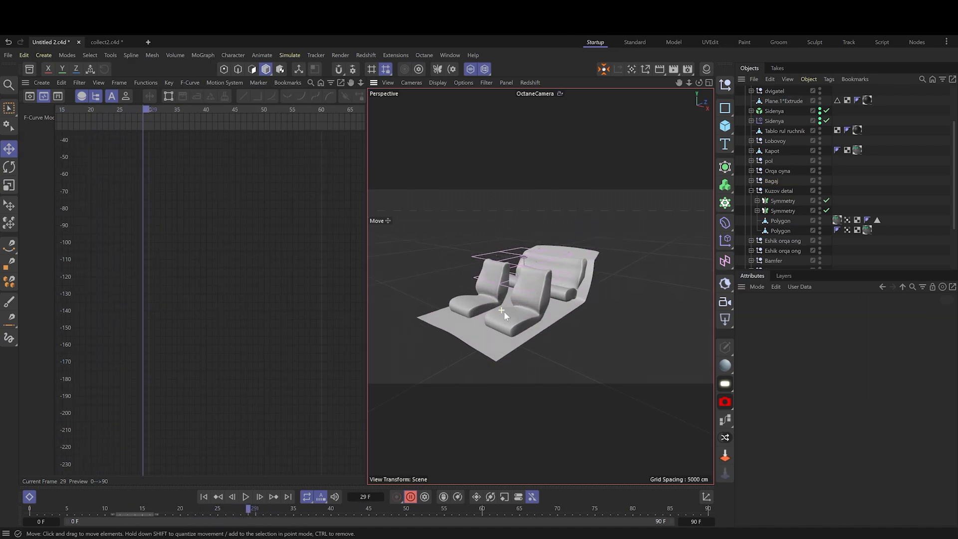
alt+drag(503, 310, 522, 299)
drag(158, 511, 193, 514)
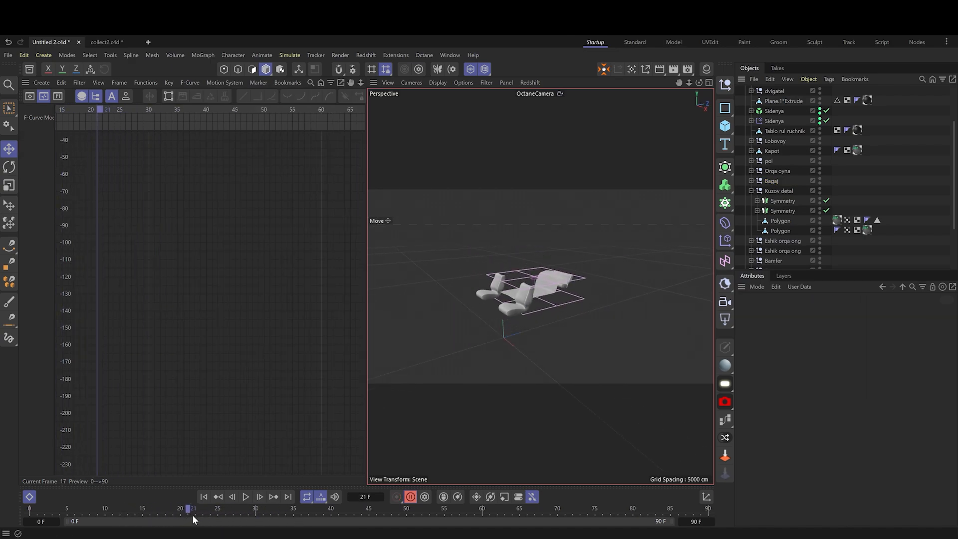
scroll(778, 174, up, 2)
Inspect the parameters of the Sidenya Plain effector and the remapping and field settings of its Linear Field.
click(774, 171)
click(879, 312)
double_click(801, 336)
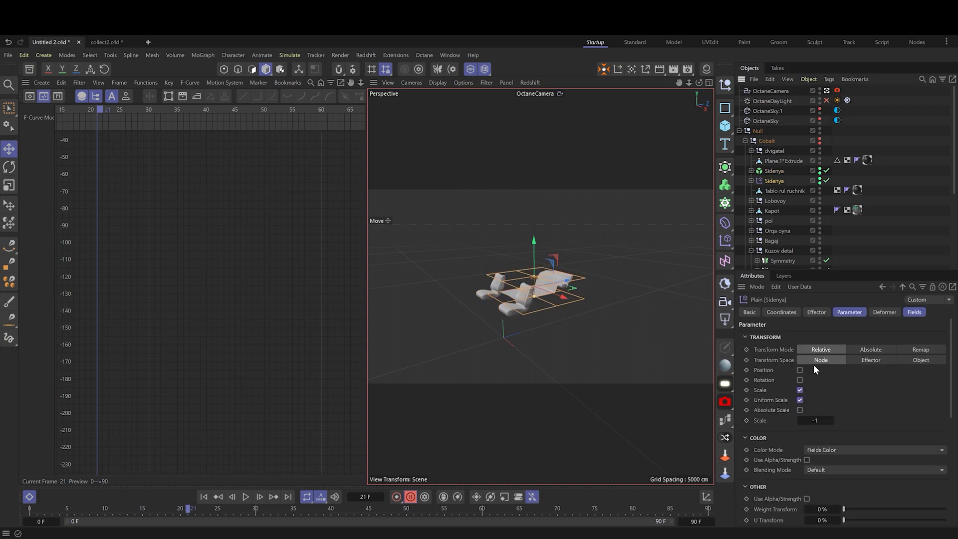
click(914, 311)
click(751, 181)
double_click(782, 357)
click(838, 312)
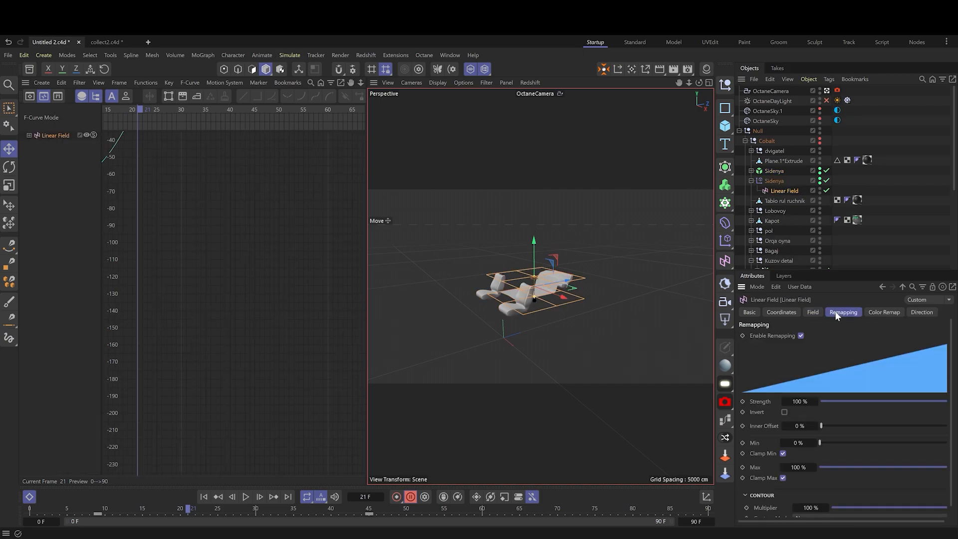
click(812, 312)
Show the whole Cobalt car, collapse its hierarchy and scrub through the full animation.
alt+drag(535, 268, 534, 271)
drag(188, 509, 399, 508)
alt+drag(546, 349, 568, 339)
click(568, 339)
click(745, 141)
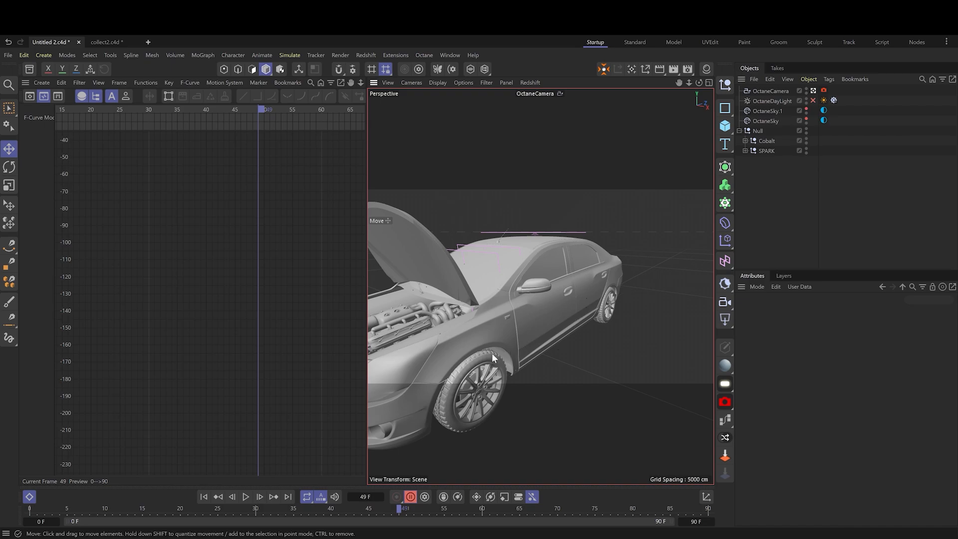
scroll(491, 353, down, 6)
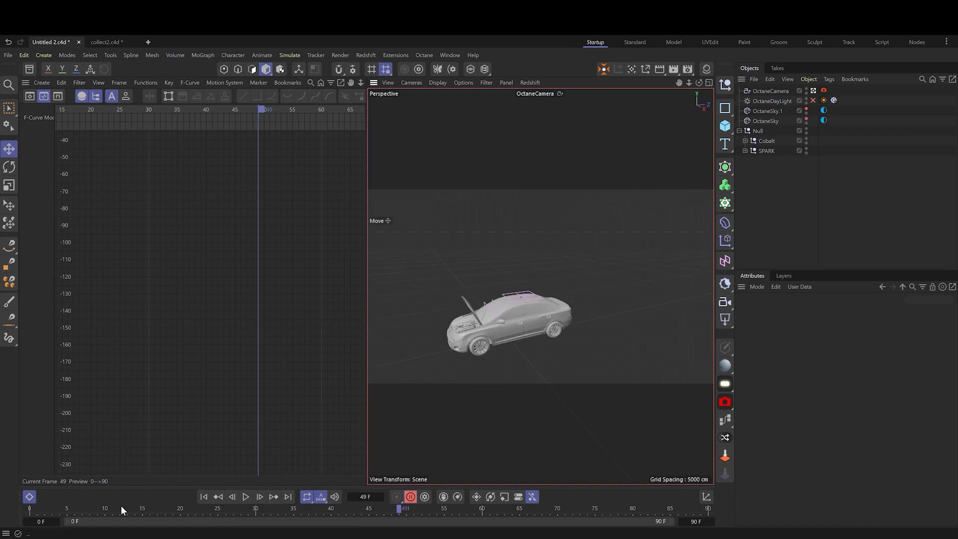
drag(68, 511, 399, 498)
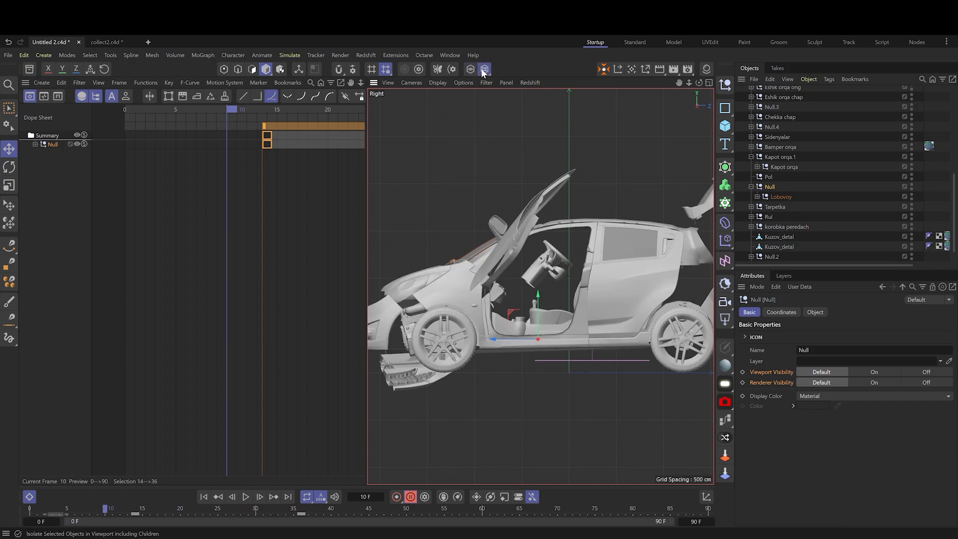
Turn off isolation to review the full Spark car, select its Lobovoy group, and collapse the SPARK hierarchy during playback.
click(483, 71)
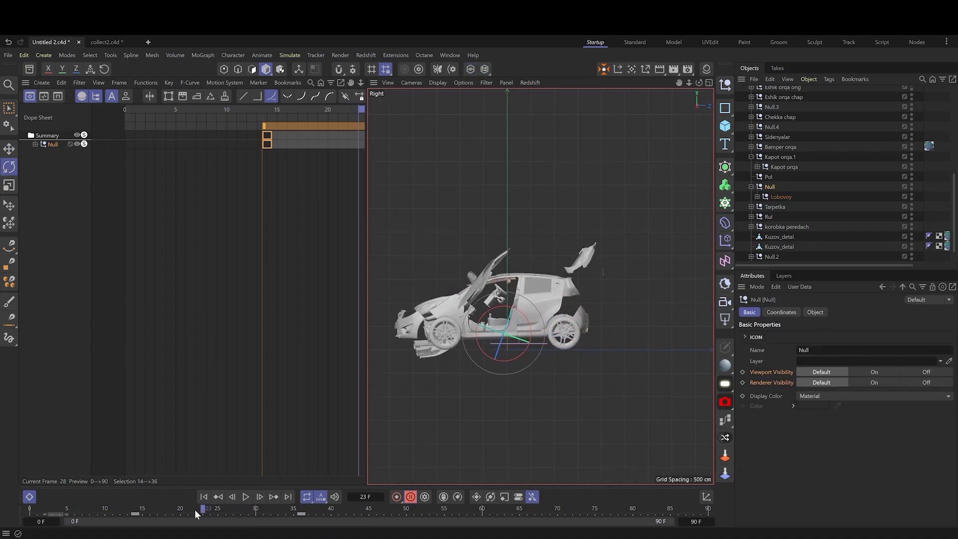
click(781, 196)
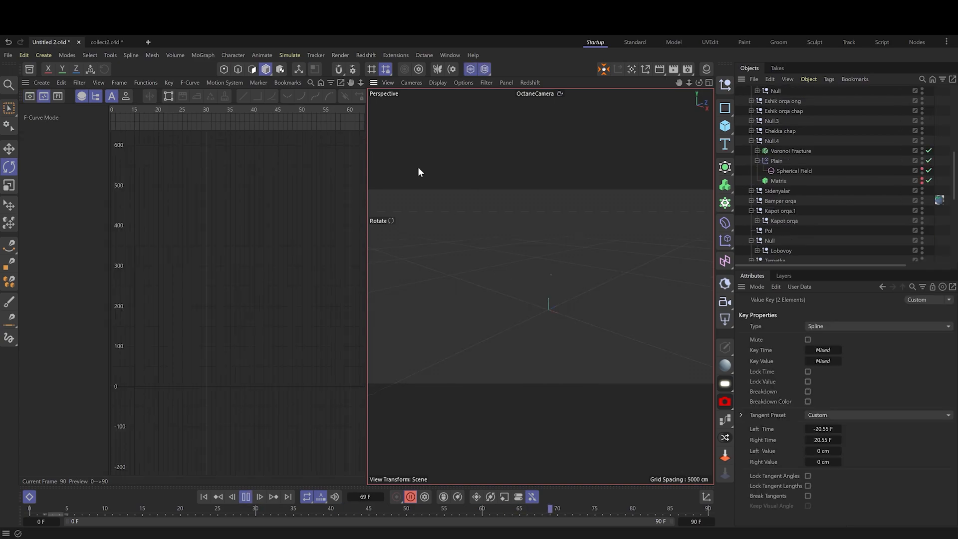
click(484, 69)
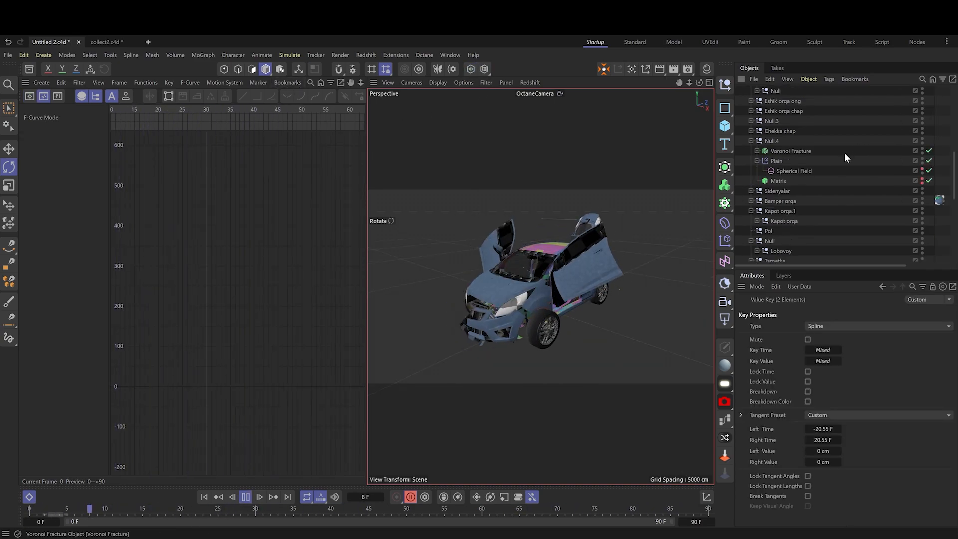
click(754, 151)
click(745, 151)
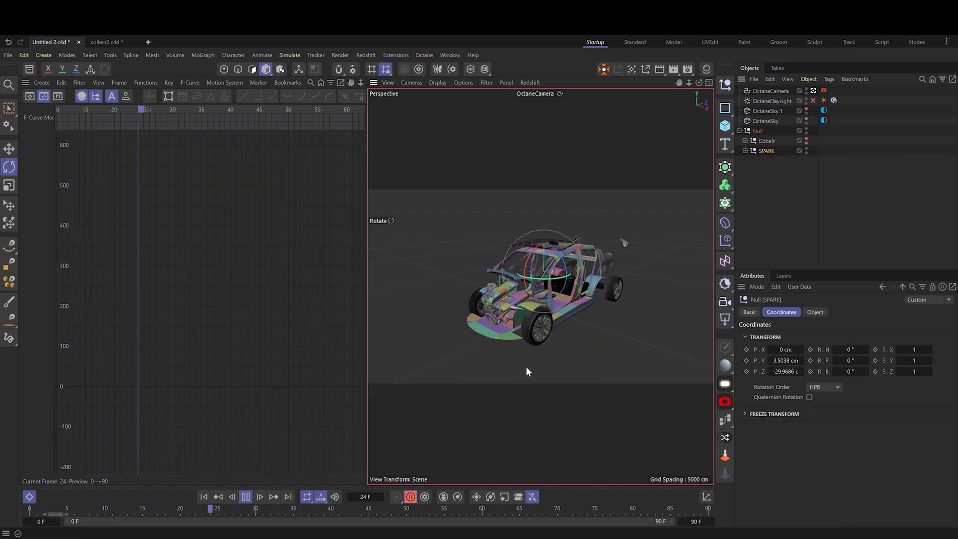
click(526, 366)
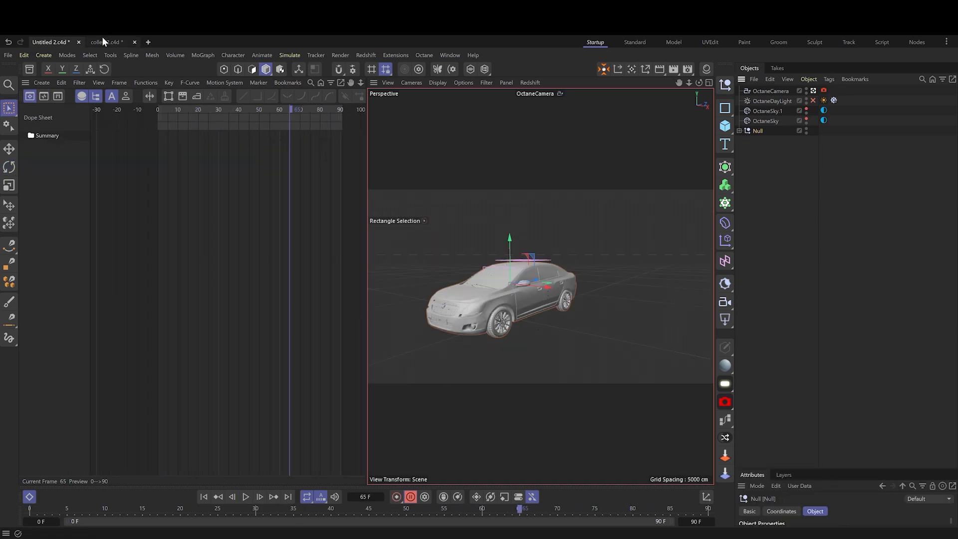
Bring the Motion Tracker from collect2.c4d into the car scene and frame its camera keyframes in the Dope Sheet.
click(104, 42)
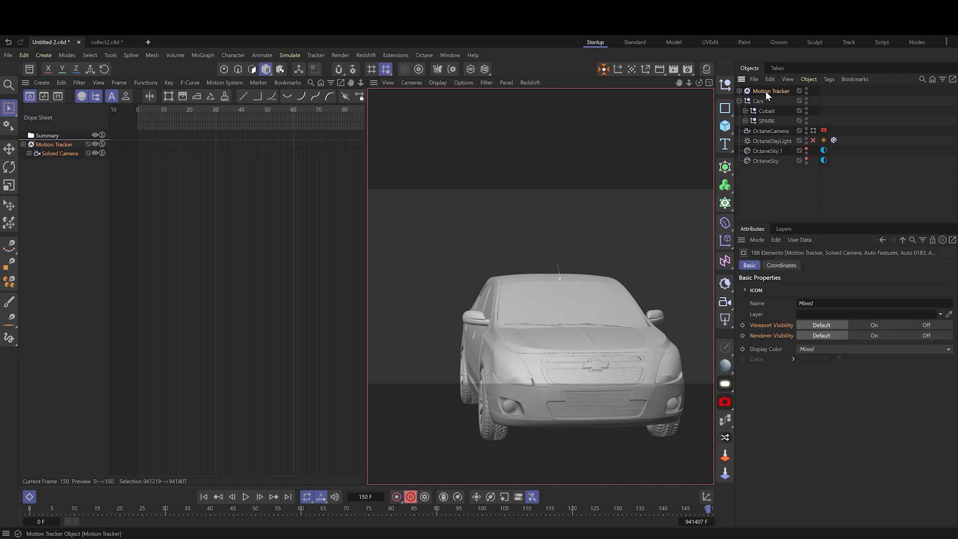
key(h)
scroll(138, 249, down, 5)
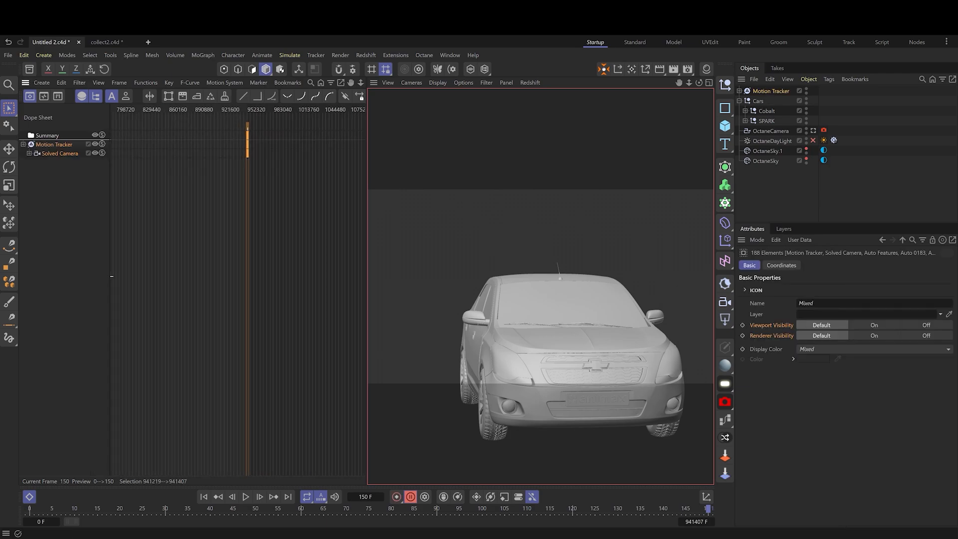
scroll(252, 131, up, 2)
mouse_move(257, 134)
mouse_down()
mouse_move(228, 134)
mouse_move(258, 132)
mouse_up()
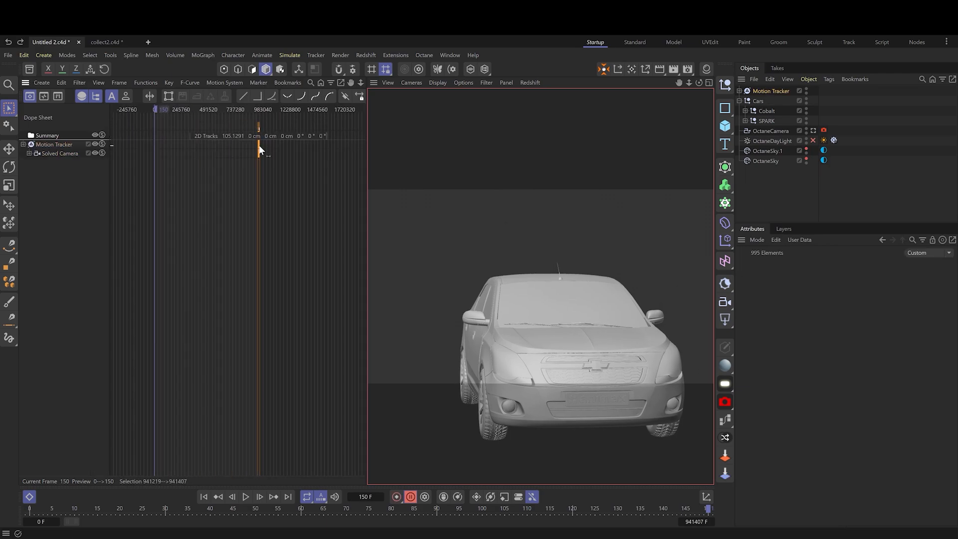
key(Tab)
key(Tab)
scroll(241, 175, down, 6)
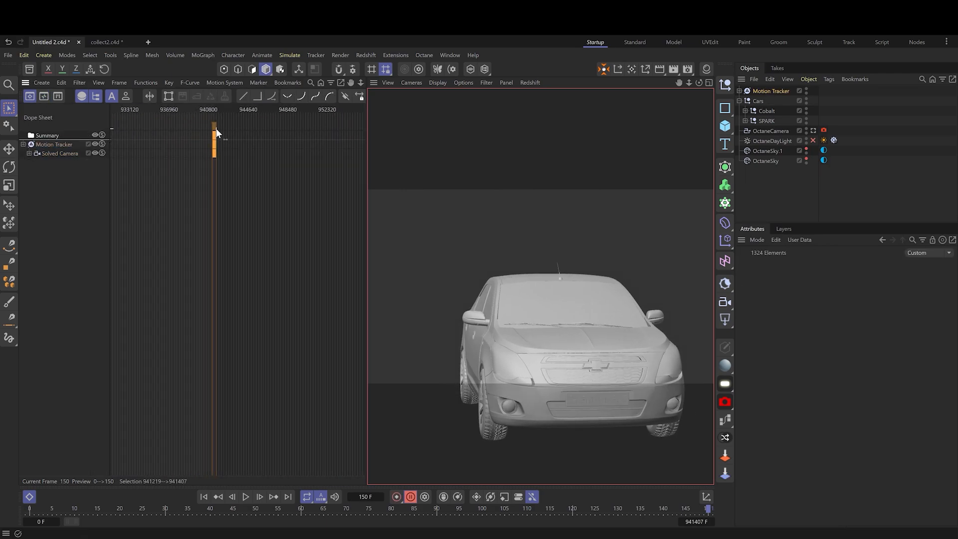
scroll(207, 128, up, 8)
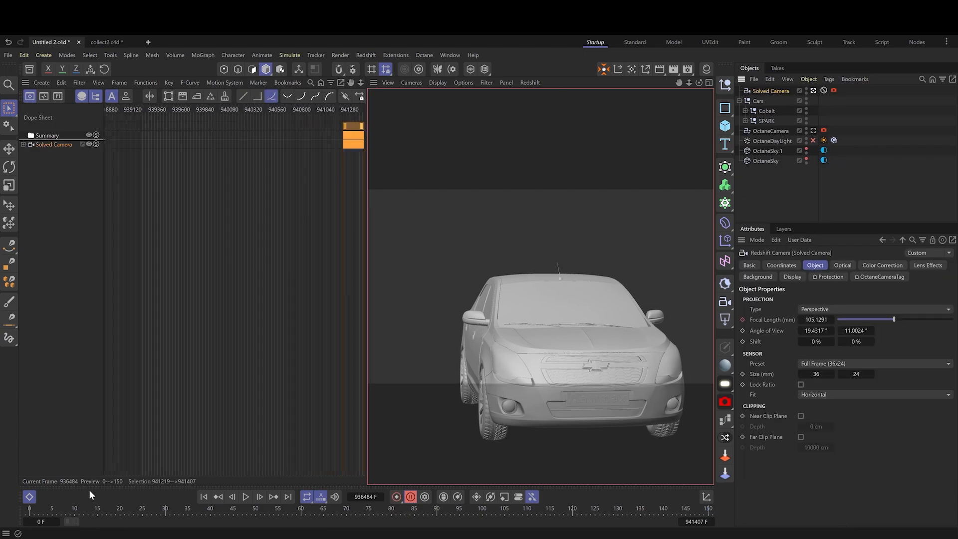